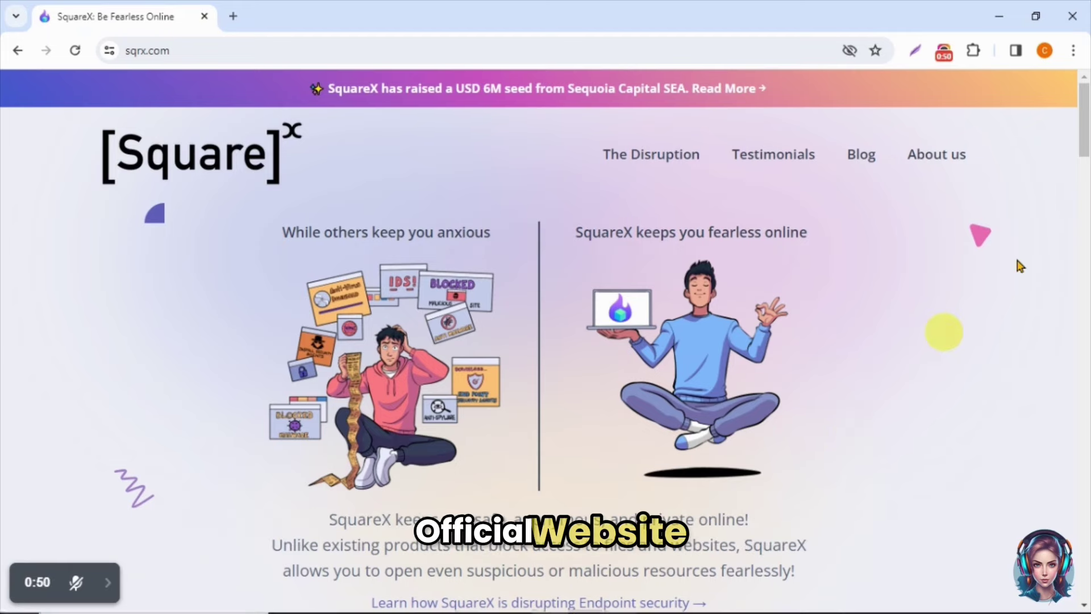
Step: Add SquareX to Chrome from its Web Store listing and confirm the extension install
{"action": "left_click_drag", "start_coordinate": [1088, 134], "coordinate": [1088, 161]}
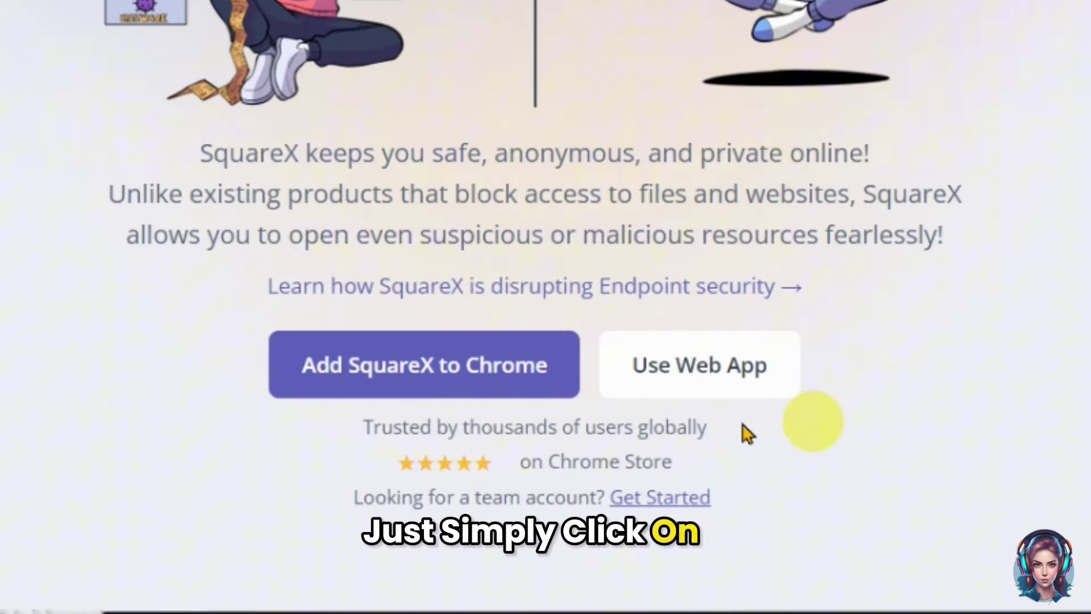
{"action": "left_click", "coordinate": [499, 374]}
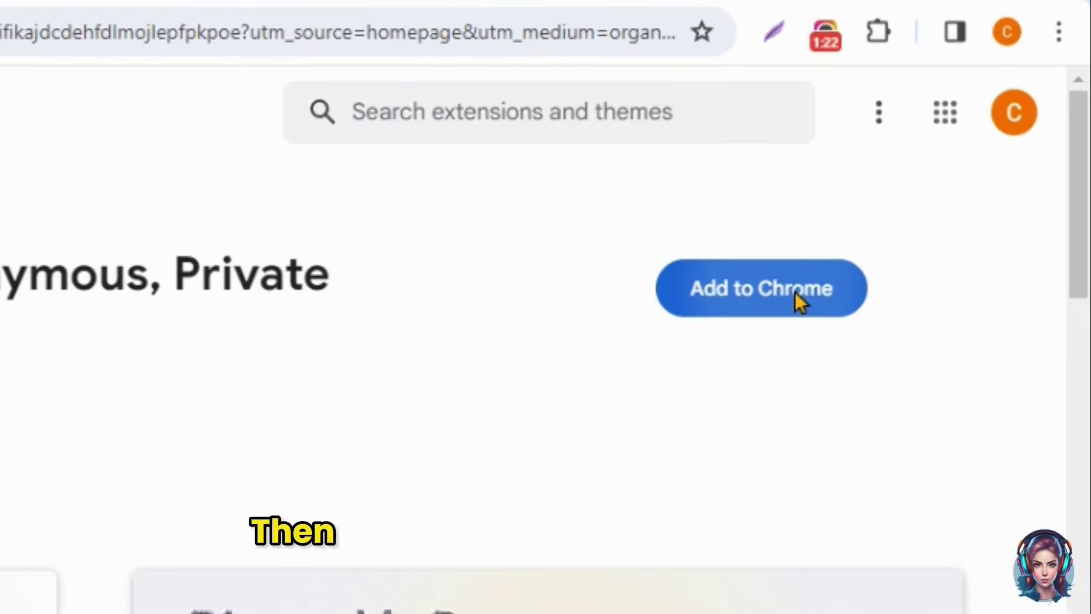
{"action": "left_click", "coordinate": [926, 199]}
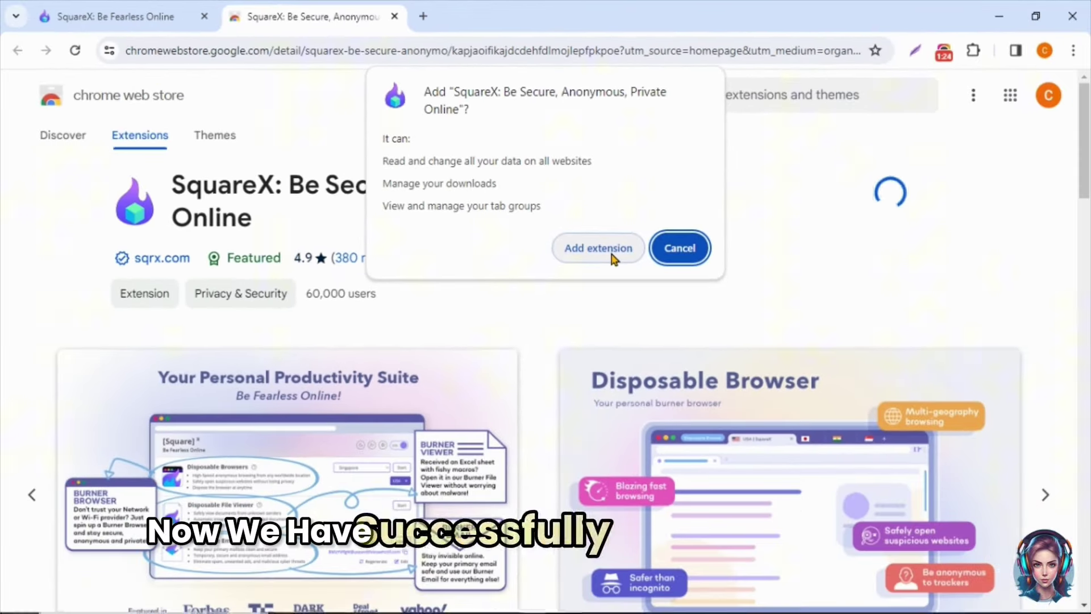
{"action": "left_click", "coordinate": [612, 257]}
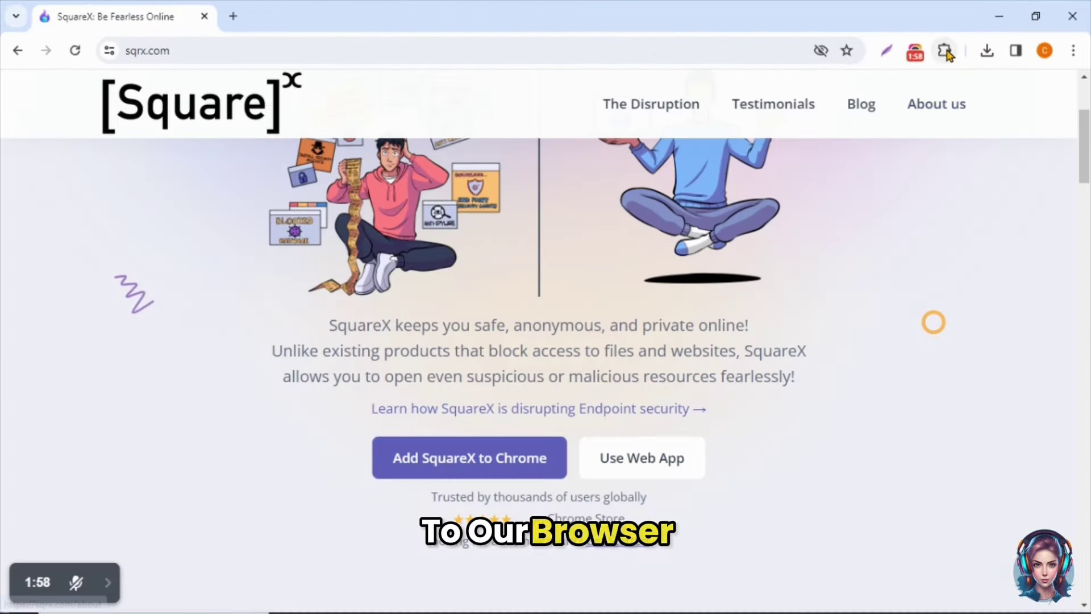
Step: Launch SquareX from the Extensions menu, sign up with Google, and open its features panel
{"action": "left_click", "coordinate": [944, 51]}
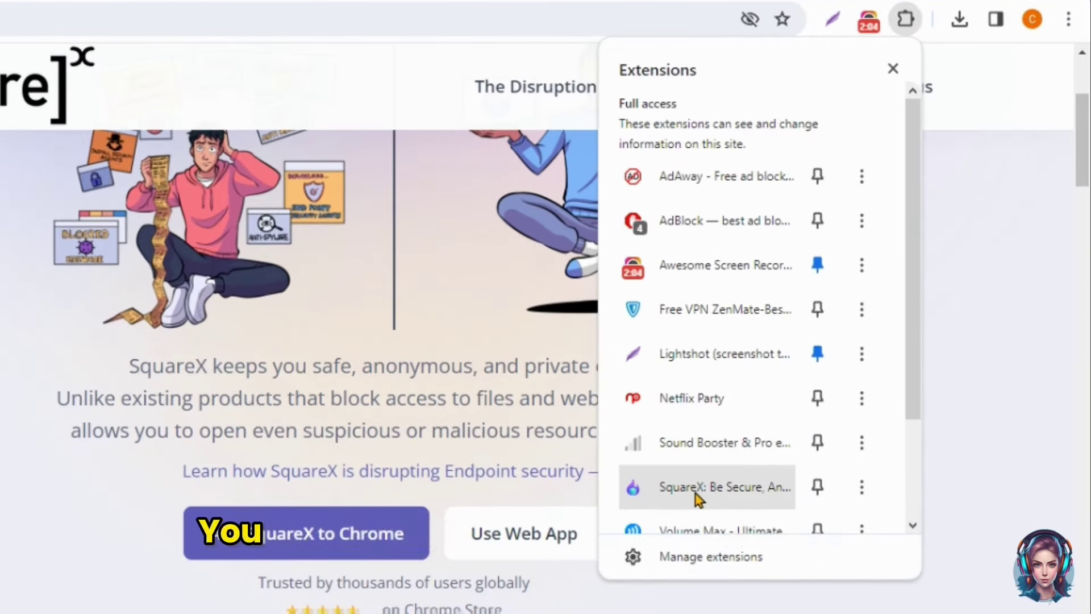
{"action": "left_click", "coordinate": [695, 488]}
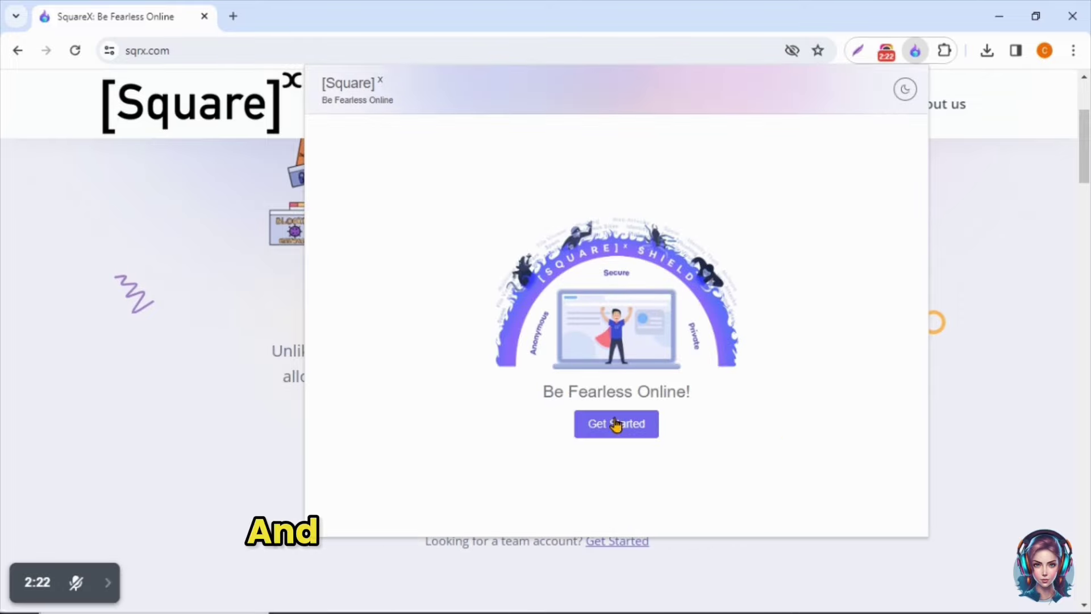
{"action": "left_click", "coordinate": [628, 432]}
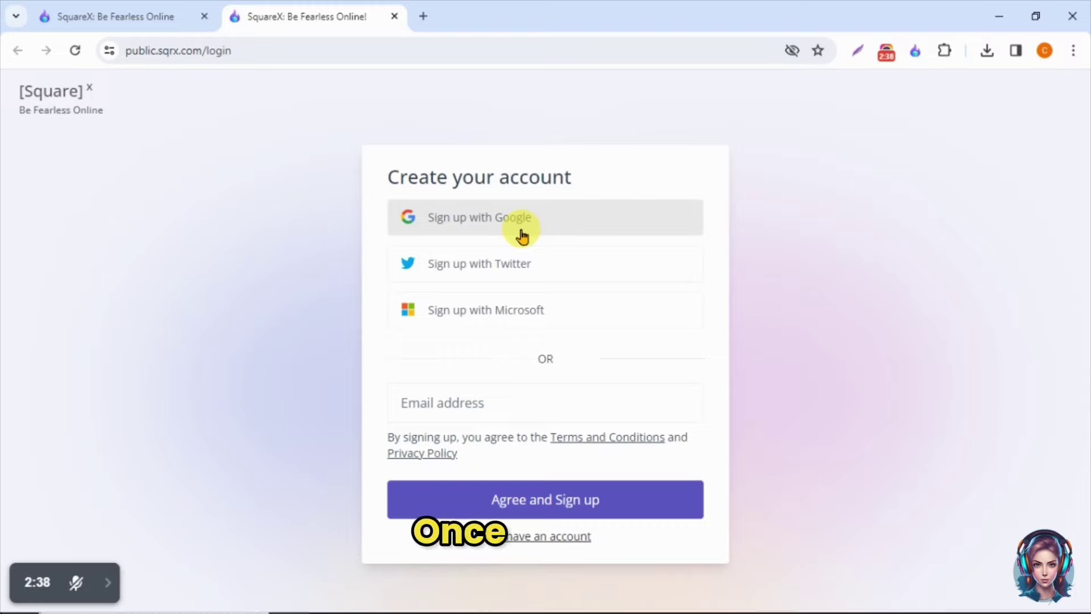
{"action": "left_click", "coordinate": [520, 234]}
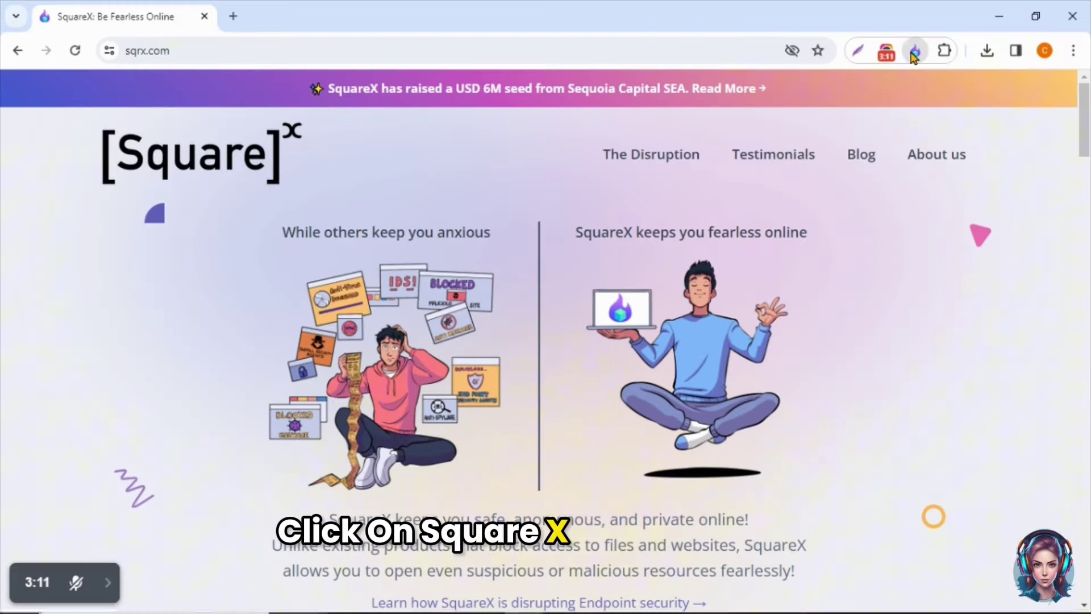
{"action": "left_click", "coordinate": [913, 52]}
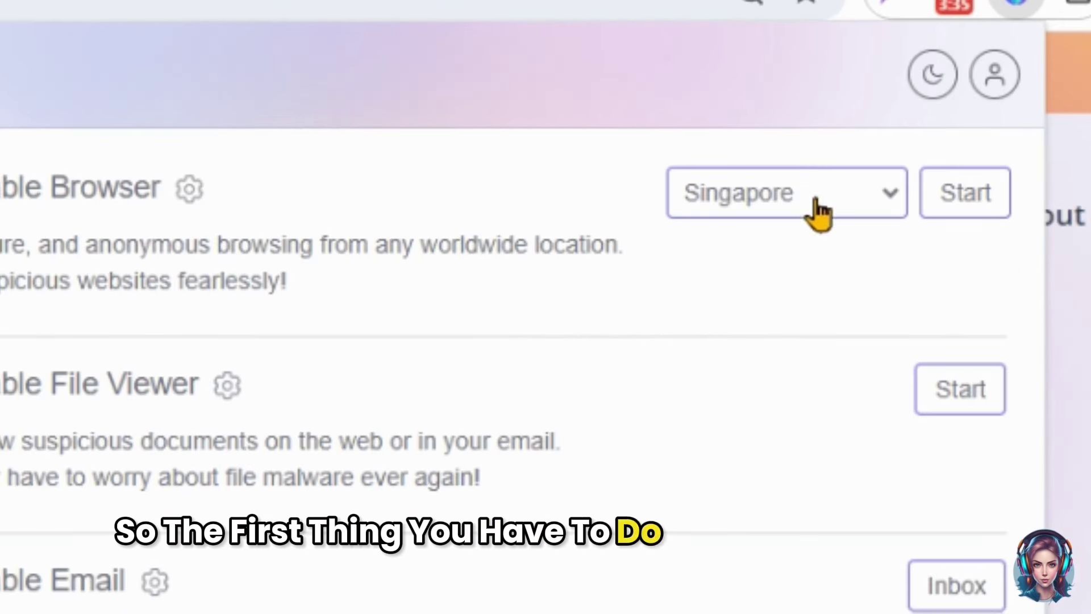
Step: Start a Disposable Browser with Singapore chosen as the browsing country
{"action": "left_click", "coordinate": [841, 191]}
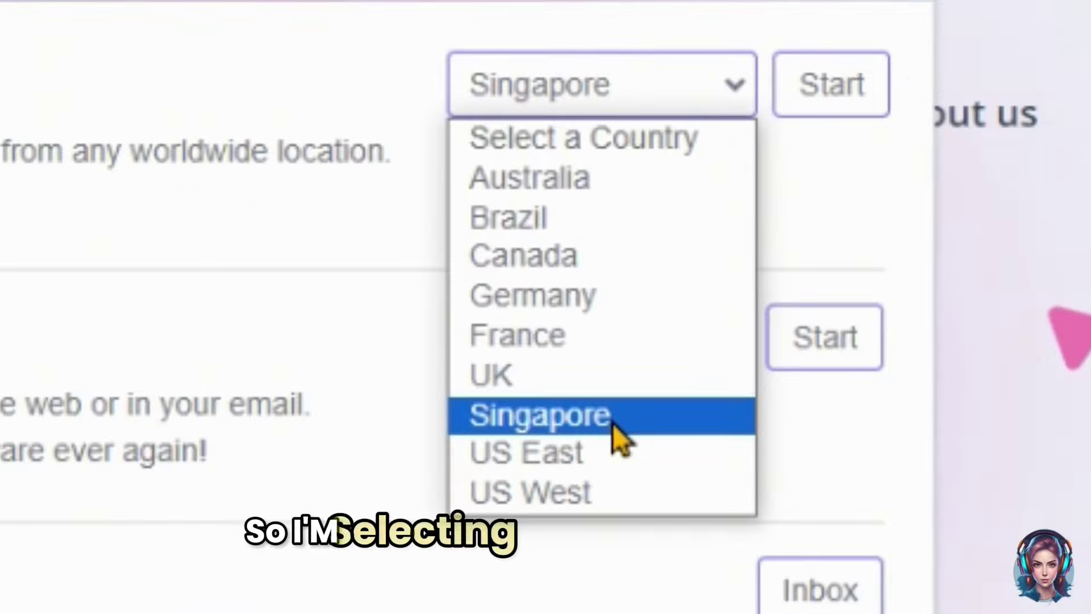
{"action": "left_click", "coordinate": [773, 463]}
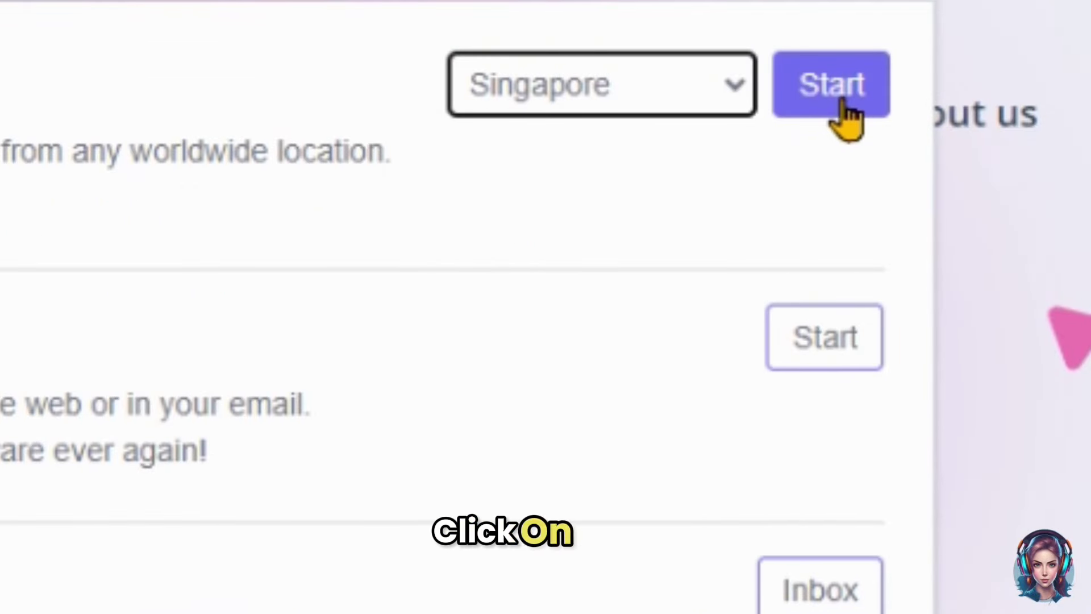
{"action": "left_click", "coordinate": [844, 102]}
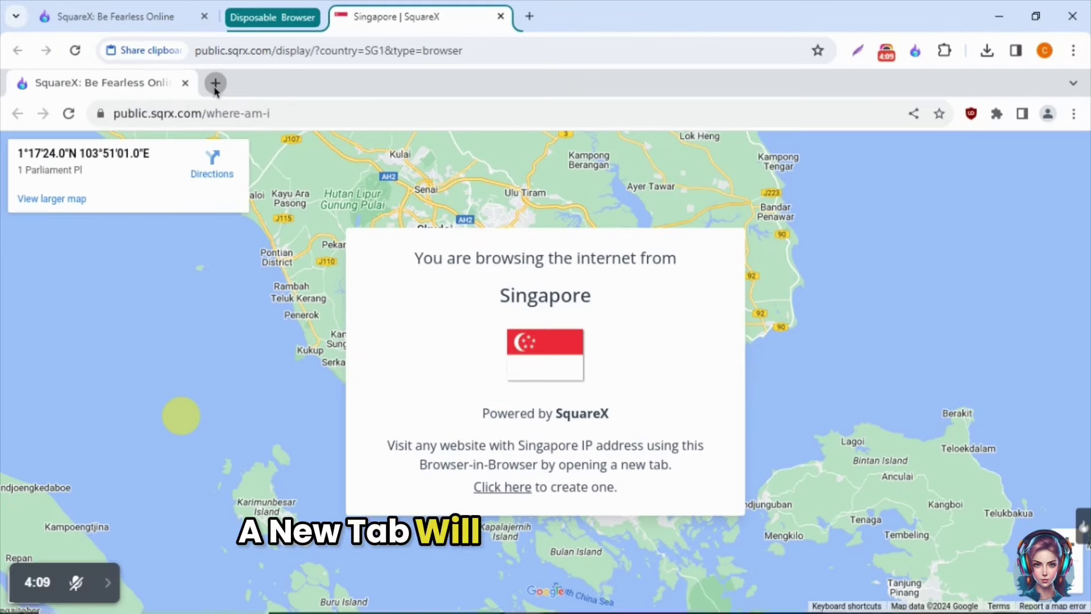
Step: In a new disposable-browser tab, Google 'my location' and allow location access
{"action": "left_click", "coordinate": [214, 84]}
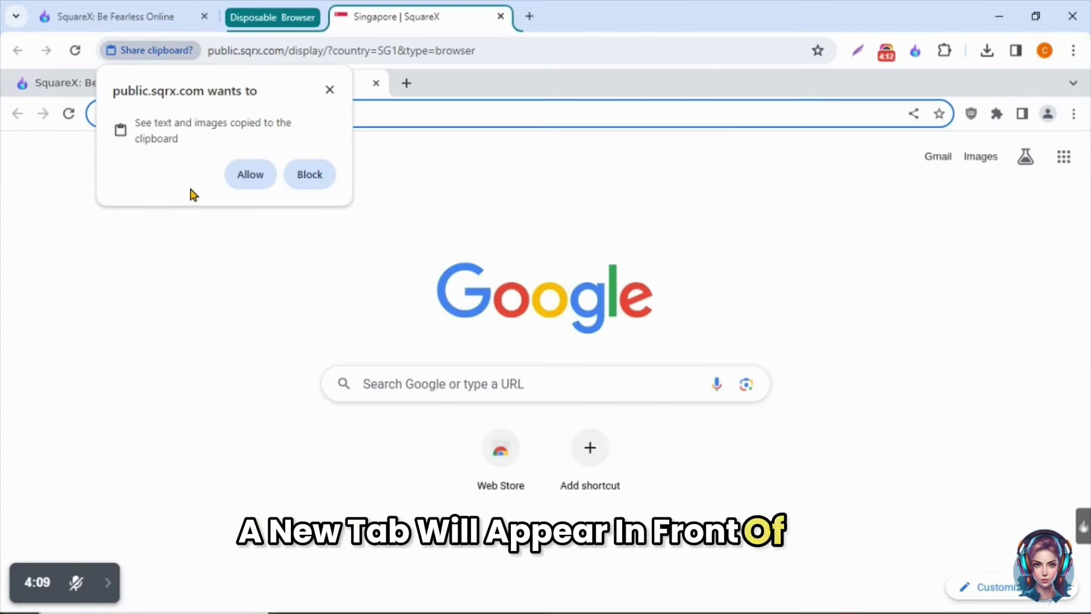
{"action": "left_click", "coordinate": [248, 174]}
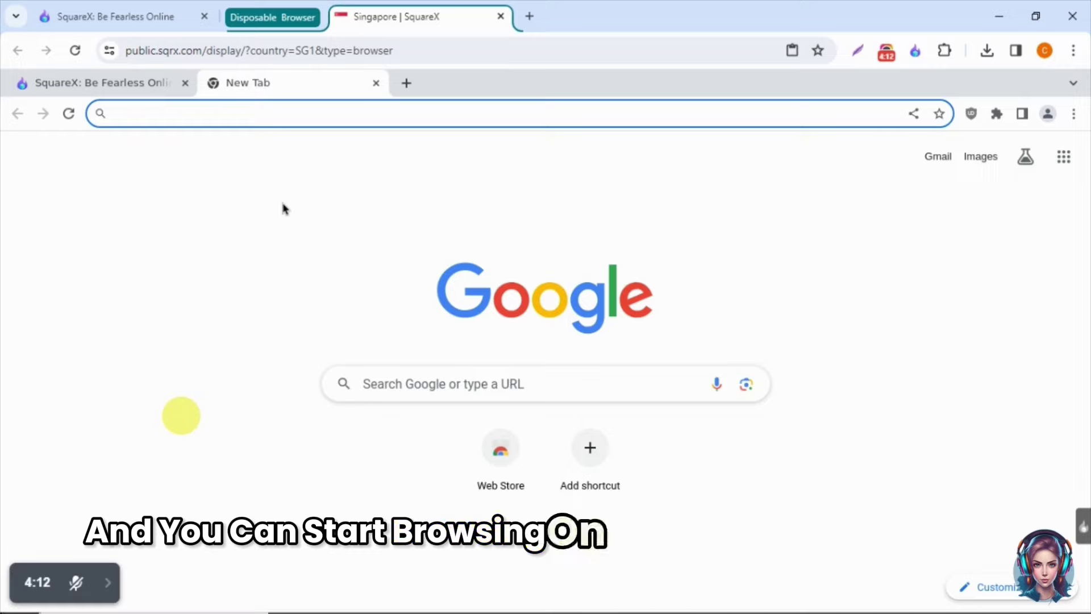
{"action": "left_click", "coordinate": [372, 388]}
{"action": "type", "text": "my i"}
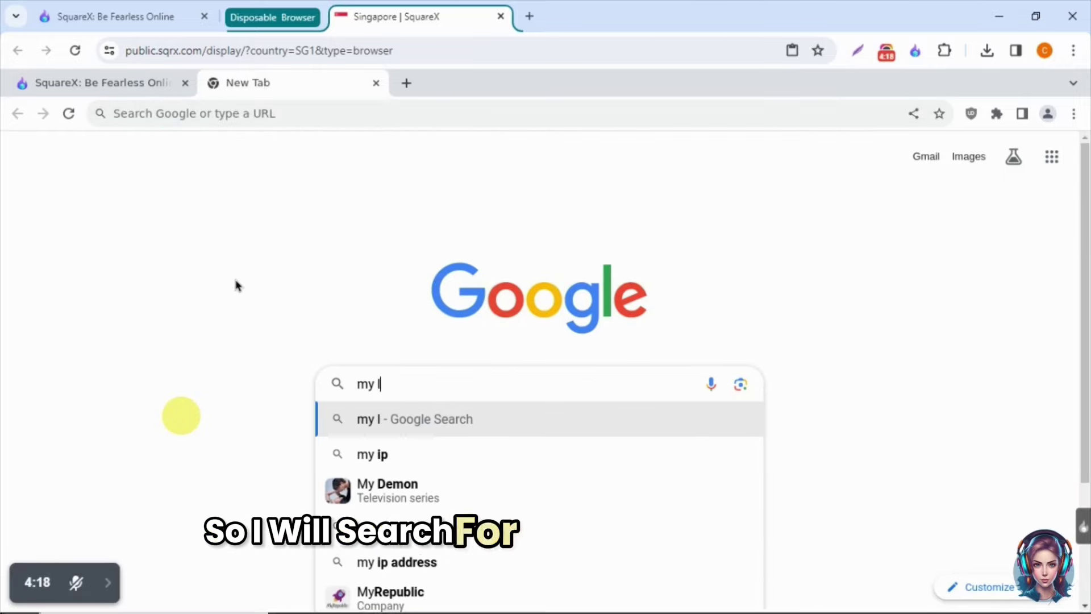
{"action": "type", "text": "ocation"}
{"action": "key", "text": "Return"}
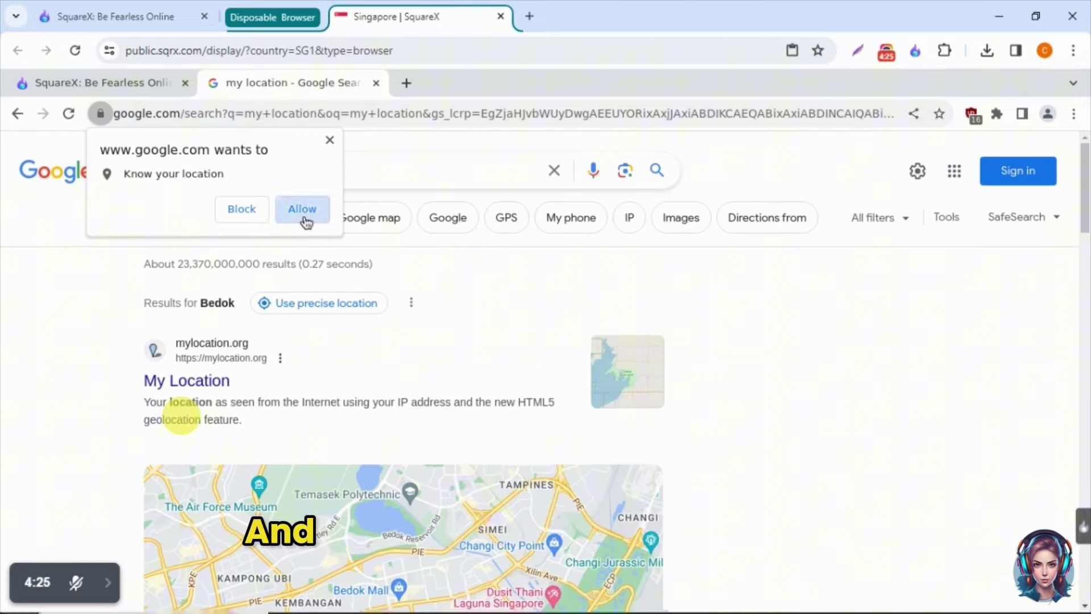
{"action": "left_click", "coordinate": [303, 209]}
{"action": "scroll", "coordinate": [463, 236], "scroll_direction": "down", "scroll_amount": 3}
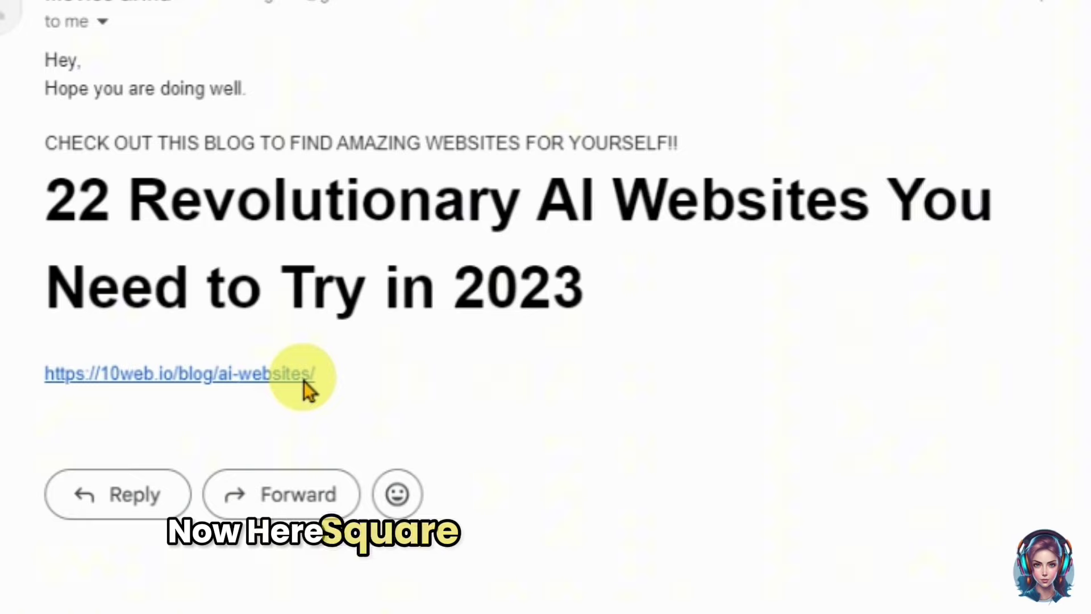
Step: Open the blog link via Open In SquareX > Singapore and scroll the 10Web article
{"action": "right_click", "coordinate": [323, 529]}
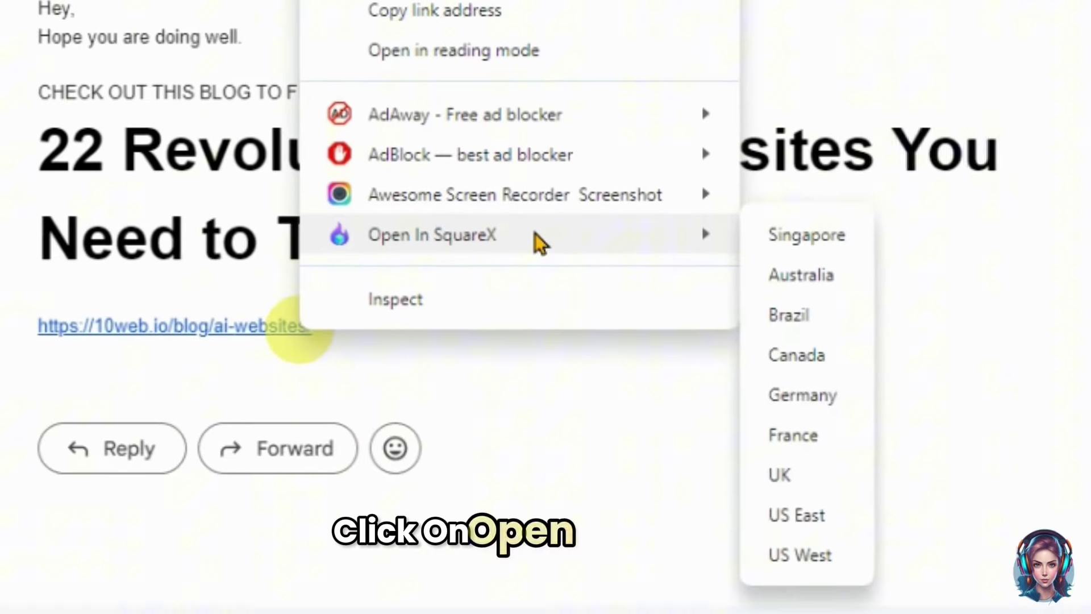
{"action": "mouse_move", "coordinate": [431, 213]}
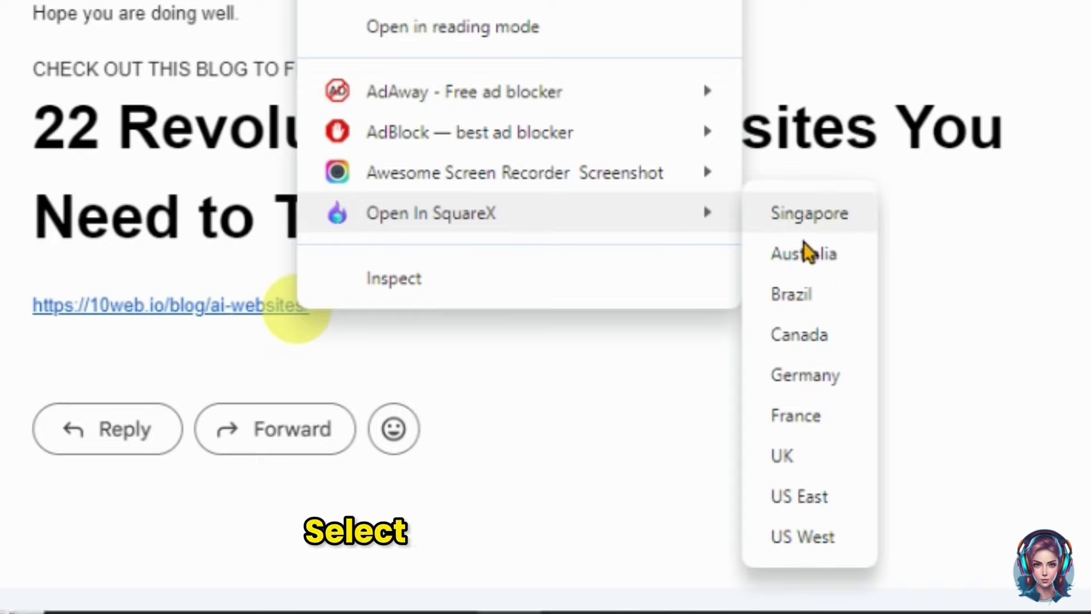
{"action": "left_click", "coordinate": [823, 214]}
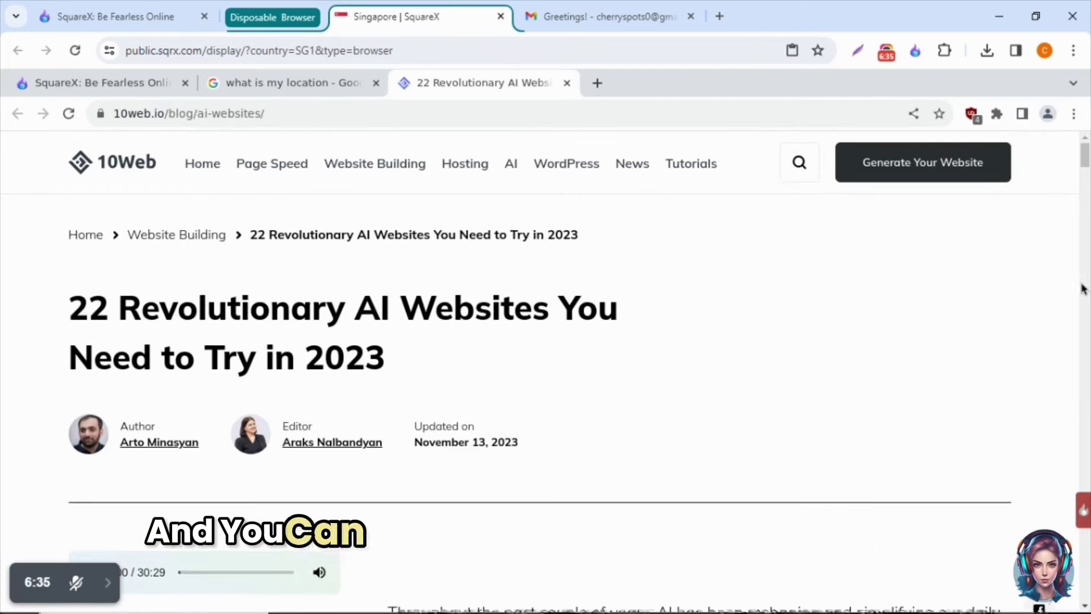
{"action": "left_click_drag", "start_coordinate": [1085, 163], "coordinate": [1085, 222]}
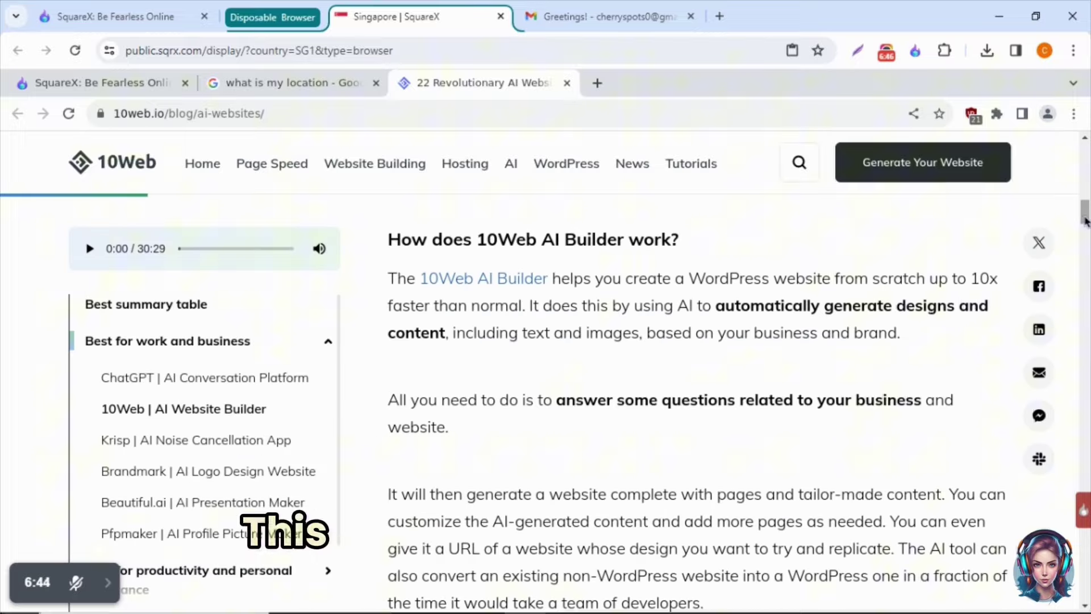
{"action": "scroll", "coordinate": [699, 398], "scroll_direction": "down", "scroll_amount": 5}
{"action": "scroll", "coordinate": [699, 398], "scroll_direction": "down", "scroll_amount": 5}
{"action": "scroll", "coordinate": [698, 398], "scroll_direction": "down", "scroll_amount": 5}
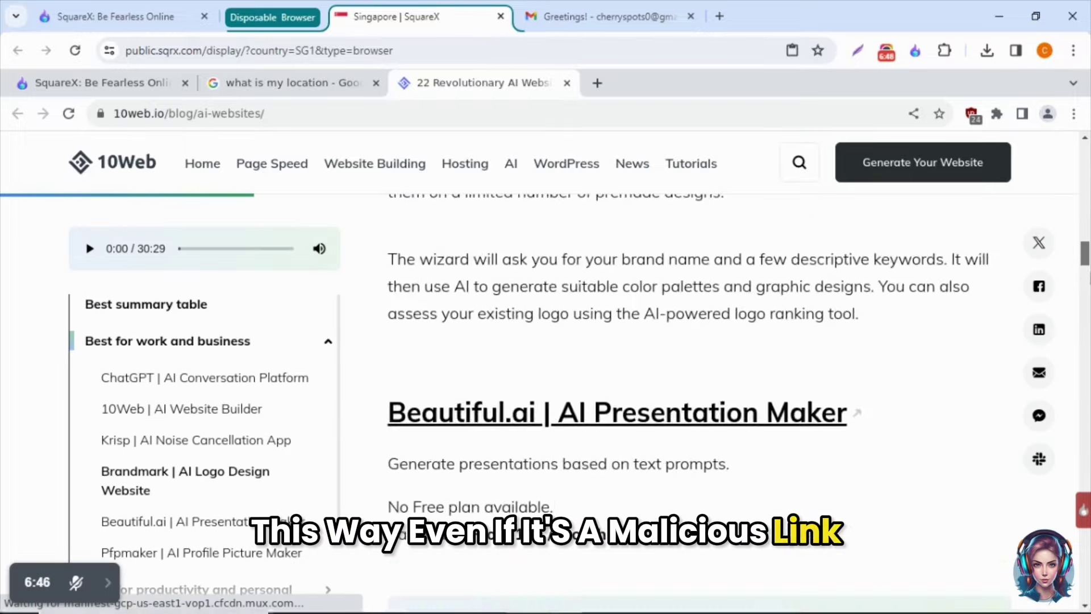
{"action": "scroll", "coordinate": [699, 398], "scroll_direction": "down", "scroll_amount": 5}
{"action": "scroll", "coordinate": [699, 398], "scroll_direction": "up", "scroll_amount": 10}
{"action": "scroll", "coordinate": [698, 397], "scroll_direction": "up", "scroll_amount": 10}
{"action": "scroll", "coordinate": [699, 397], "scroll_direction": "up", "scroll_amount": 5}
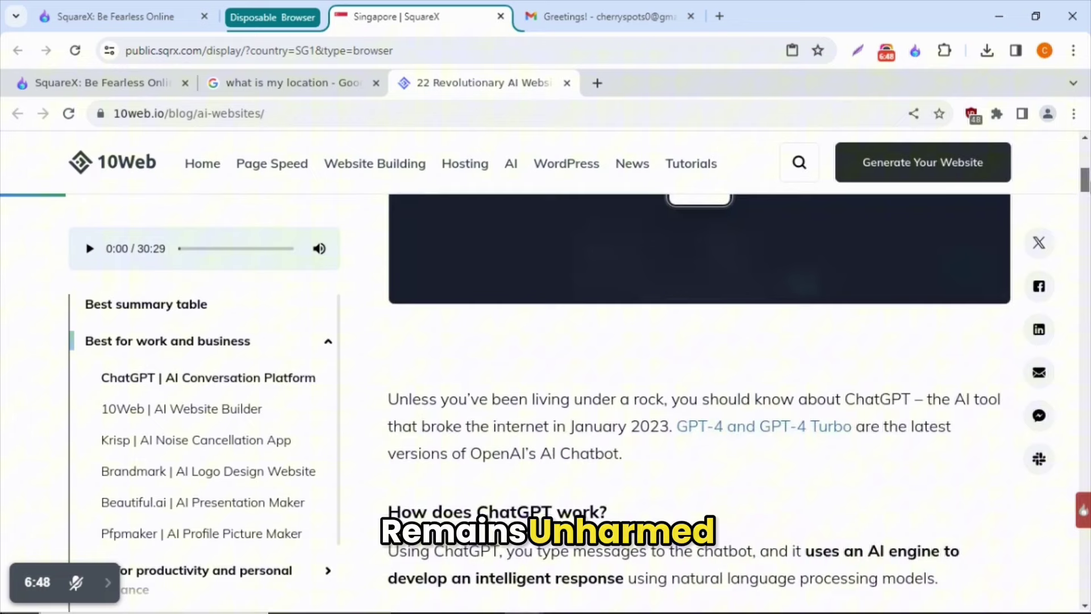
{"action": "scroll", "coordinate": [699, 398], "scroll_direction": "up", "scroll_amount": 3}
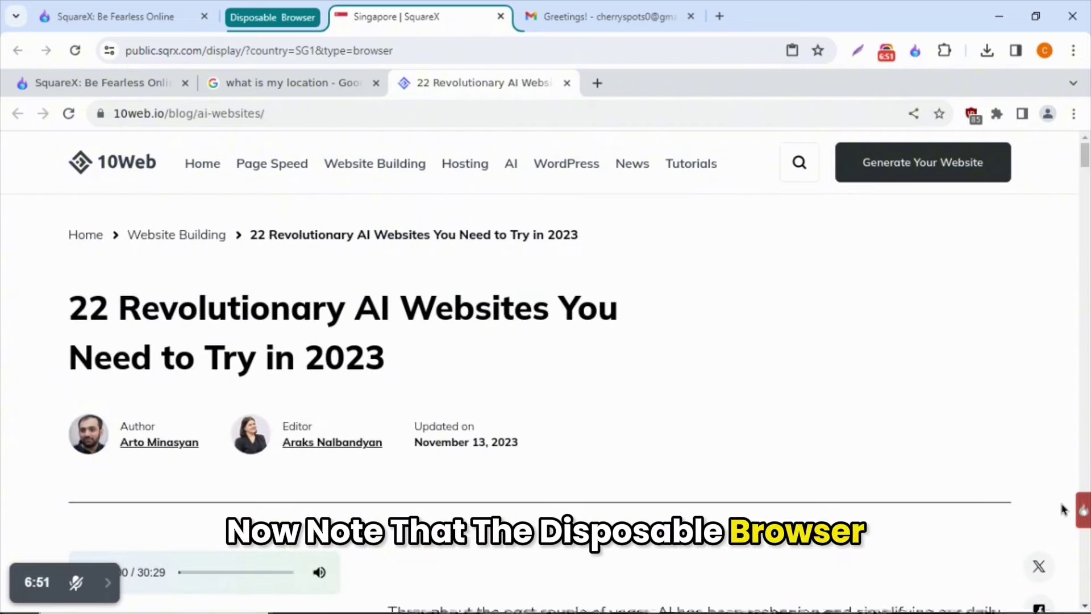
Step: Show the new session's controls and remaining time, then close them
{"action": "left_click", "coordinate": [1082, 514]}
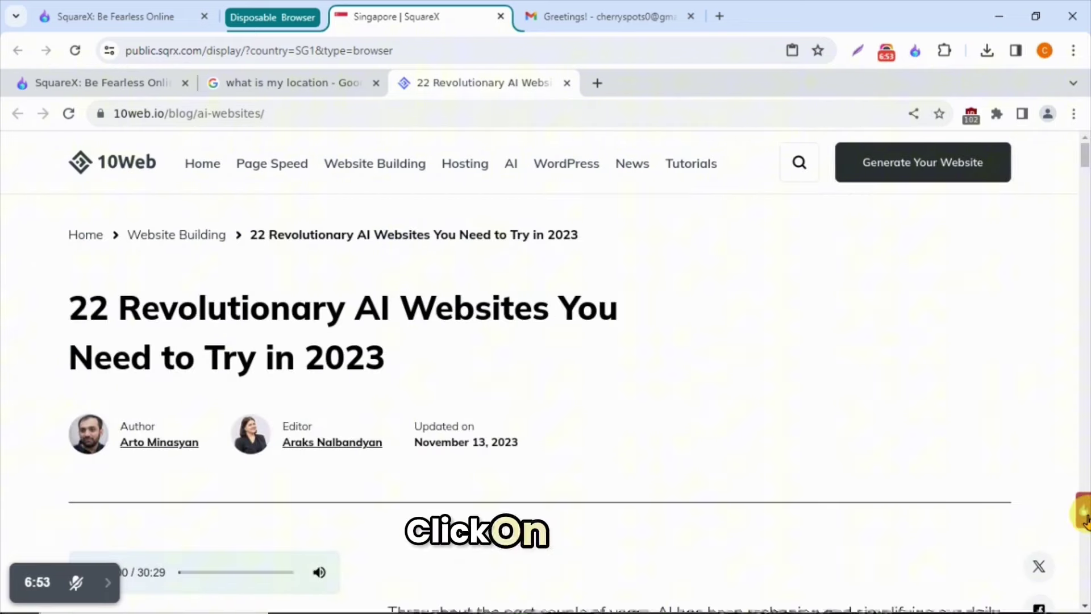
{"action": "left_click", "coordinate": [1082, 517]}
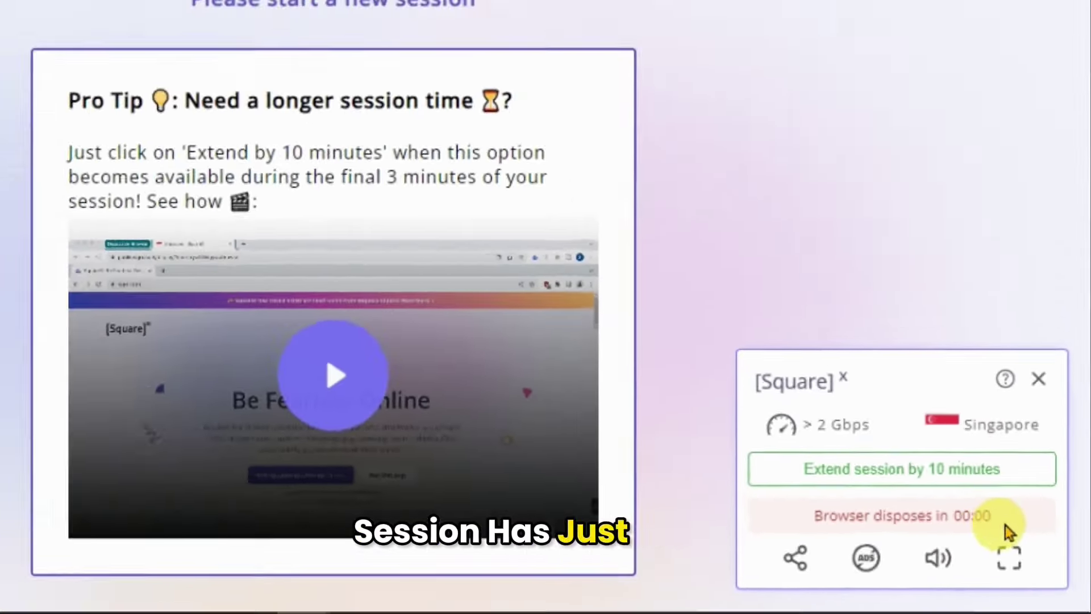
{"action": "left_click", "coordinate": [865, 317]}
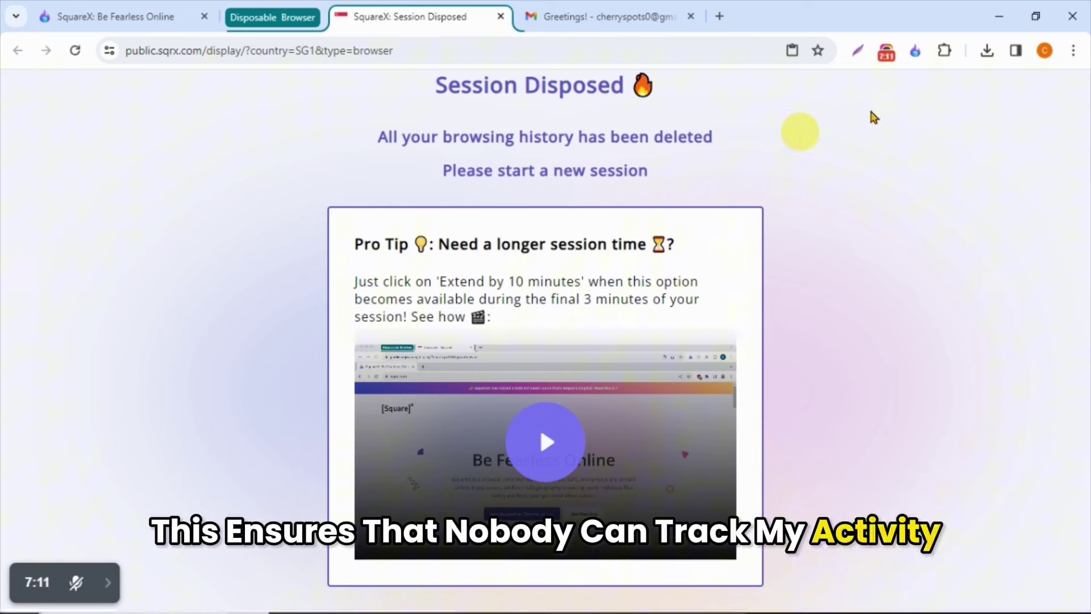
Step: Extend the session by 10 minutes, hide the controls, and reopen the SquareX panel
{"action": "left_click", "coordinate": [916, 51]}
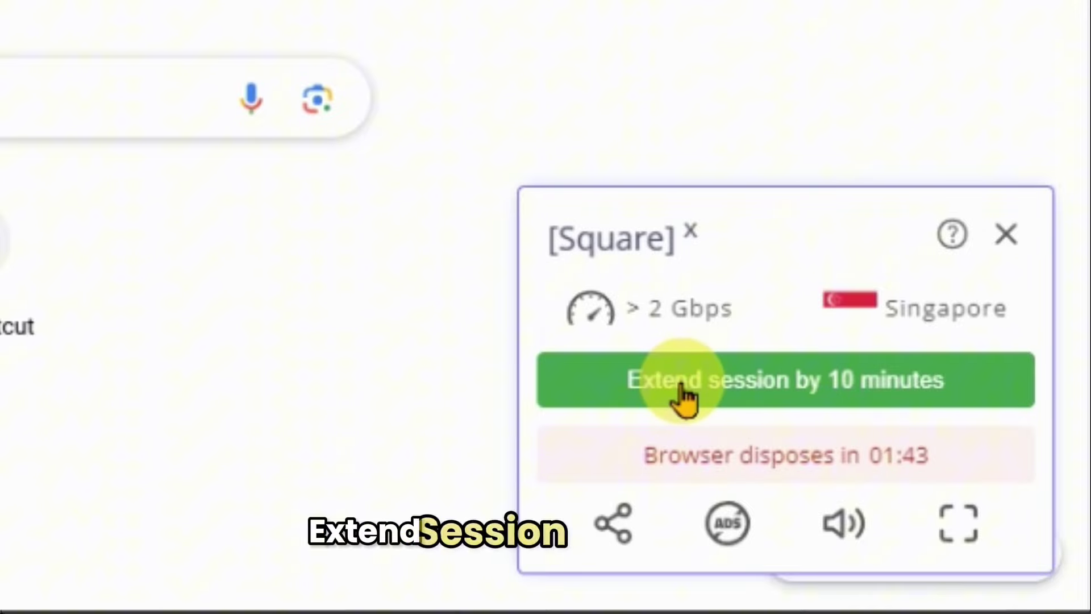
{"action": "left_click", "coordinate": [683, 386]}
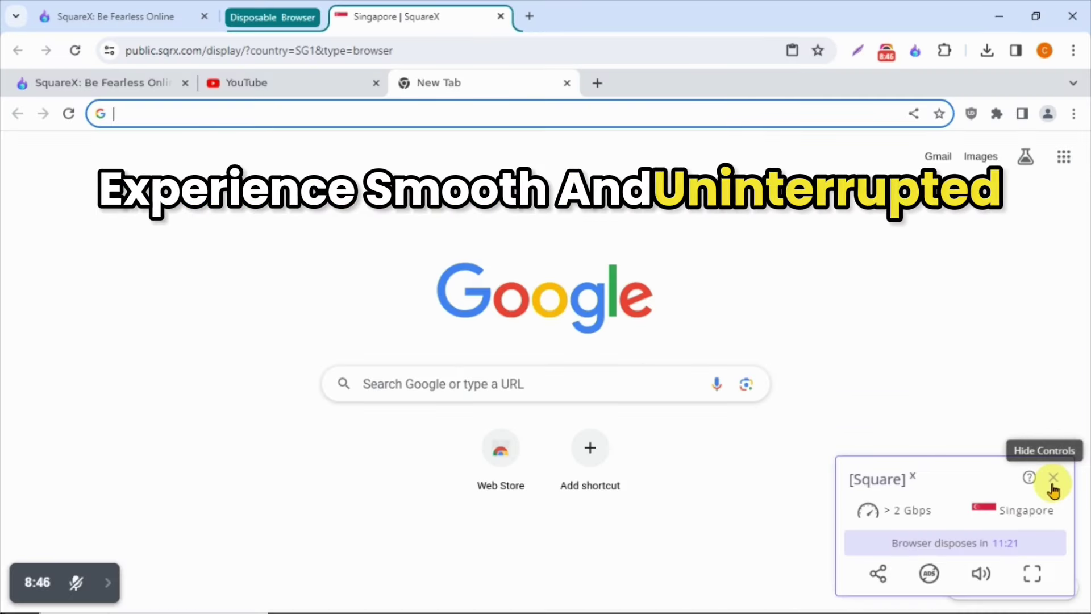
{"action": "left_click", "coordinate": [1053, 482]}
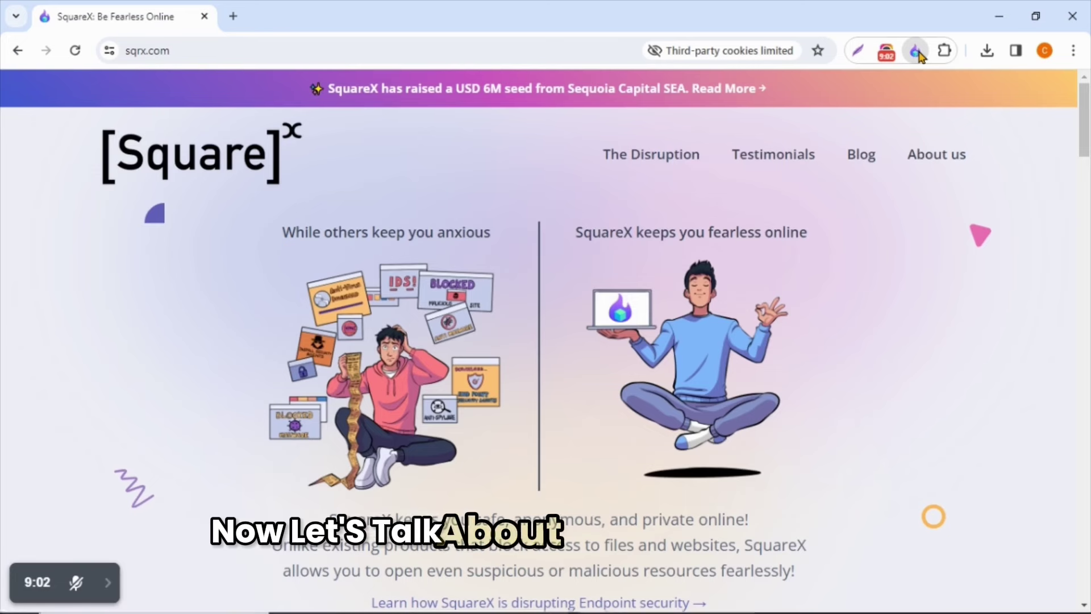
{"action": "left_click", "coordinate": [917, 52]}
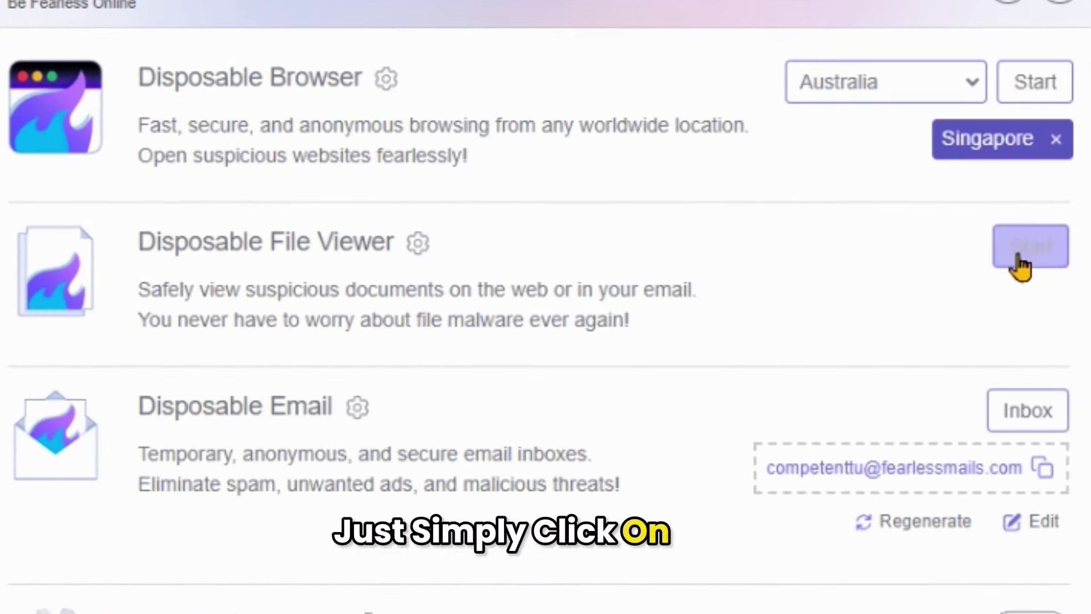
Step: Start the Disposable File Viewer and pick the PDF from Downloads > SUSPICIOUS FILE
{"action": "left_click", "coordinate": [1030, 250]}
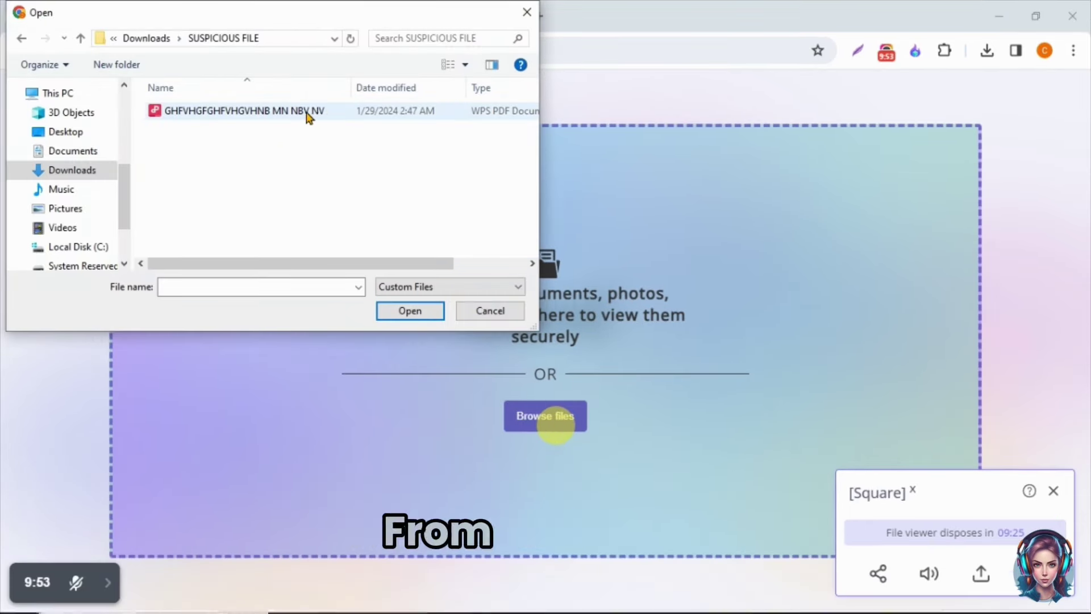
{"action": "left_click", "coordinate": [319, 117]}
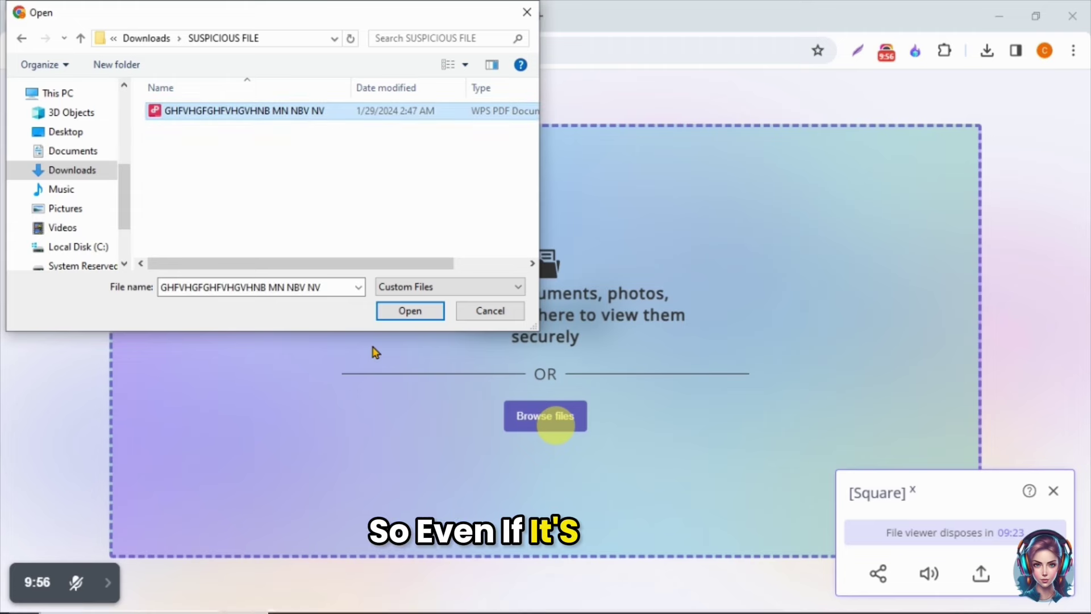
Step: Open the suspicious PDF in the disposable viewer and maximize the Okular window
{"action": "left_click", "coordinate": [418, 316]}
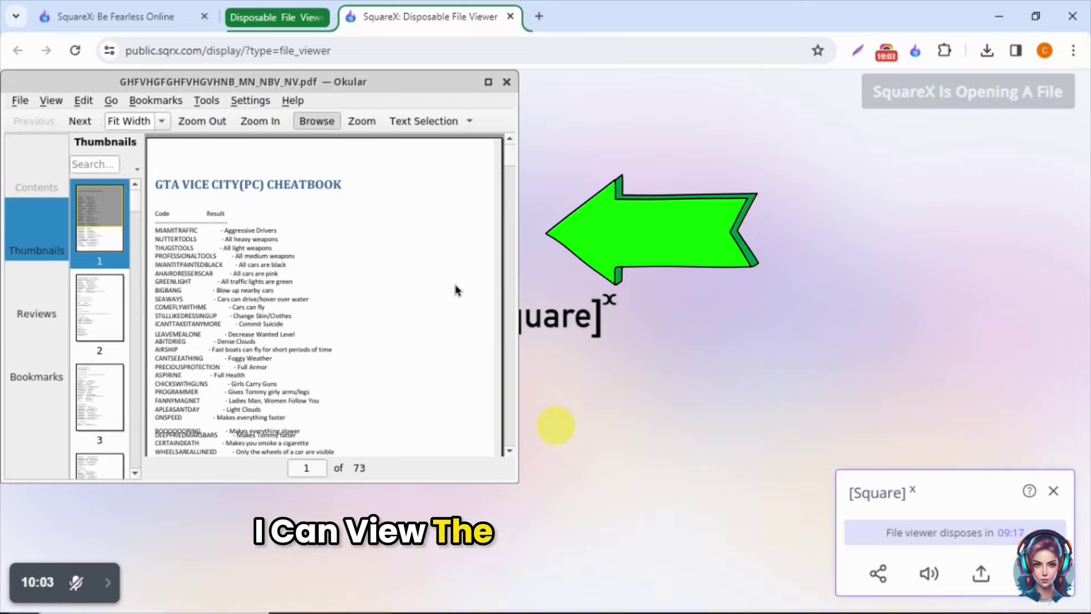
{"action": "left_click_drag", "start_coordinate": [510, 161], "coordinate": [511, 202]}
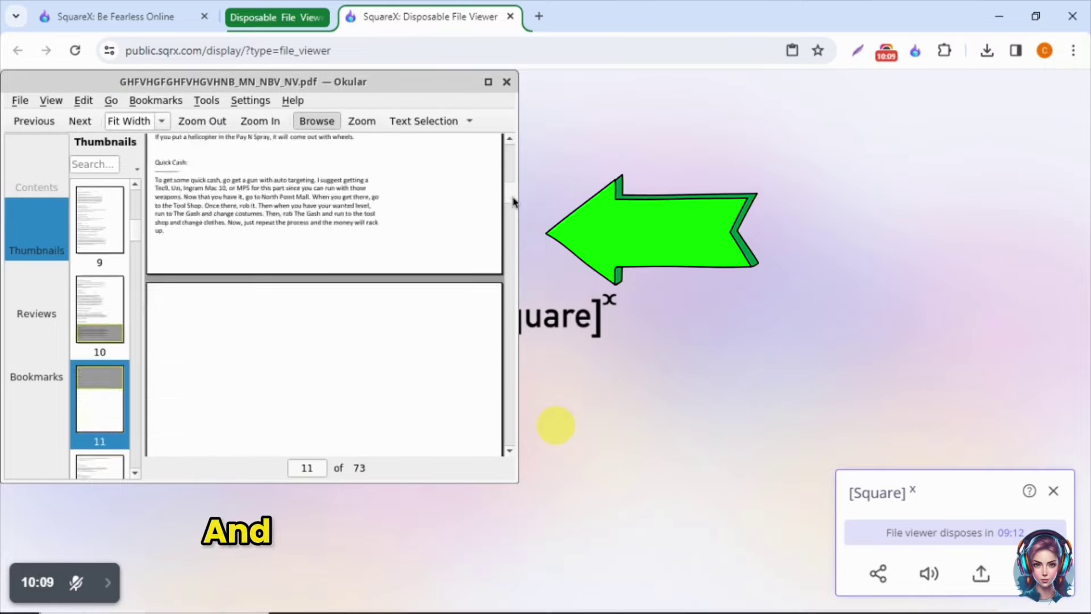
{"action": "left_click", "coordinate": [488, 82]}
Step: Scroll through the 73-page PDF, then close the viewer tab and confirm Leave
{"action": "scroll", "coordinate": [556, 425], "scroll_direction": "up", "scroll_amount": 15}
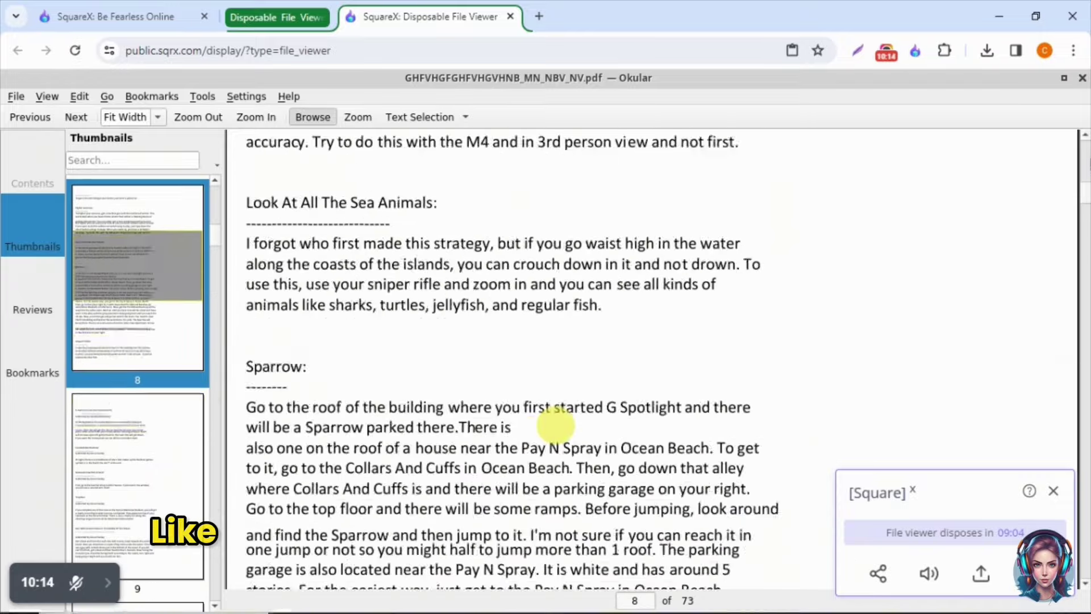
{"action": "scroll", "coordinate": [555, 425], "scroll_direction": "up", "scroll_amount": 15}
{"action": "scroll", "coordinate": [556, 425], "scroll_direction": "up", "scroll_amount": 5}
{"action": "scroll", "coordinate": [555, 425], "scroll_direction": "down", "scroll_amount": 5}
{"action": "scroll", "coordinate": [556, 425], "scroll_direction": "down", "scroll_amount": 10}
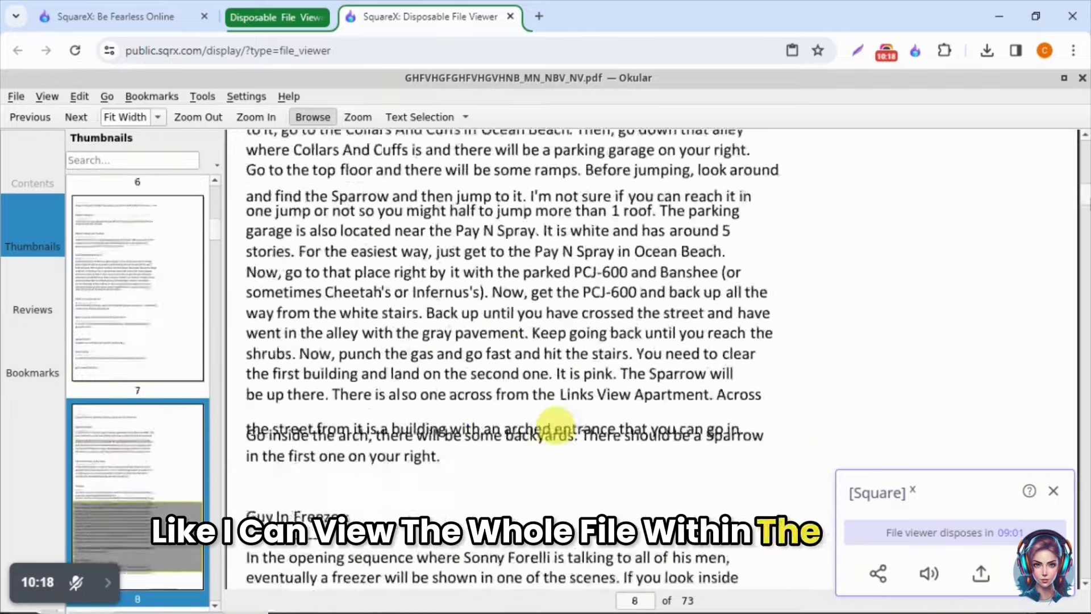
{"action": "scroll", "coordinate": [556, 425], "scroll_direction": "down", "scroll_amount": 10}
{"action": "scroll", "coordinate": [555, 425], "scroll_direction": "down", "scroll_amount": 5}
{"action": "scroll", "coordinate": [555, 425], "scroll_direction": "down", "scroll_amount": 5}
{"action": "scroll", "coordinate": [555, 425], "scroll_direction": "down", "scroll_amount": 5}
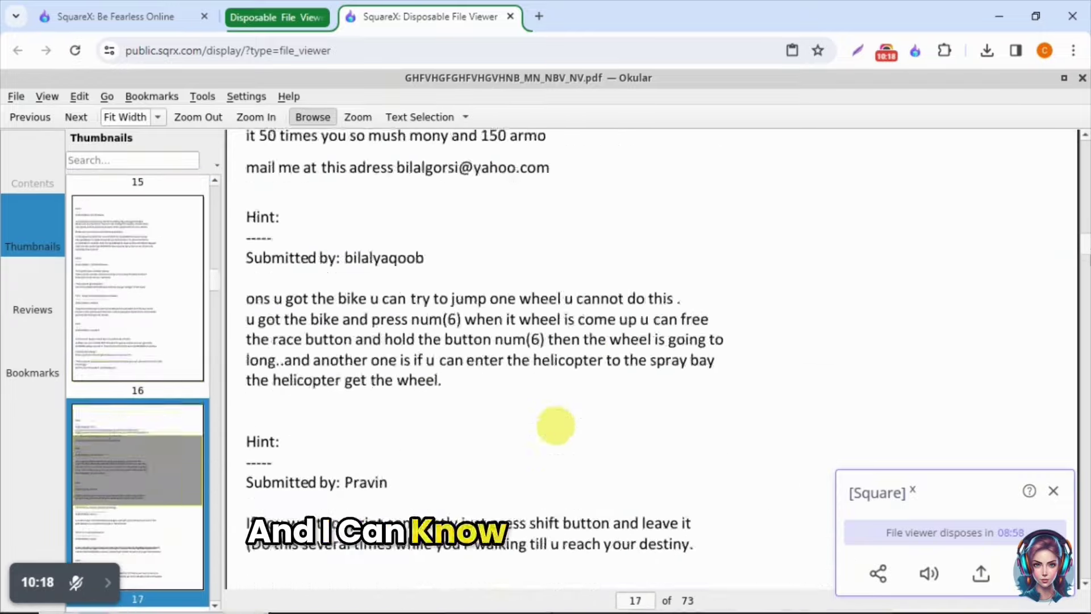
{"action": "scroll", "coordinate": [555, 425], "scroll_direction": "down", "scroll_amount": 5}
{"action": "scroll", "coordinate": [556, 425], "scroll_direction": "down", "scroll_amount": 10}
{"action": "scroll", "coordinate": [555, 425], "scroll_direction": "down", "scroll_amount": 5}
{"action": "scroll", "coordinate": [555, 425], "scroll_direction": "down", "scroll_amount": 10}
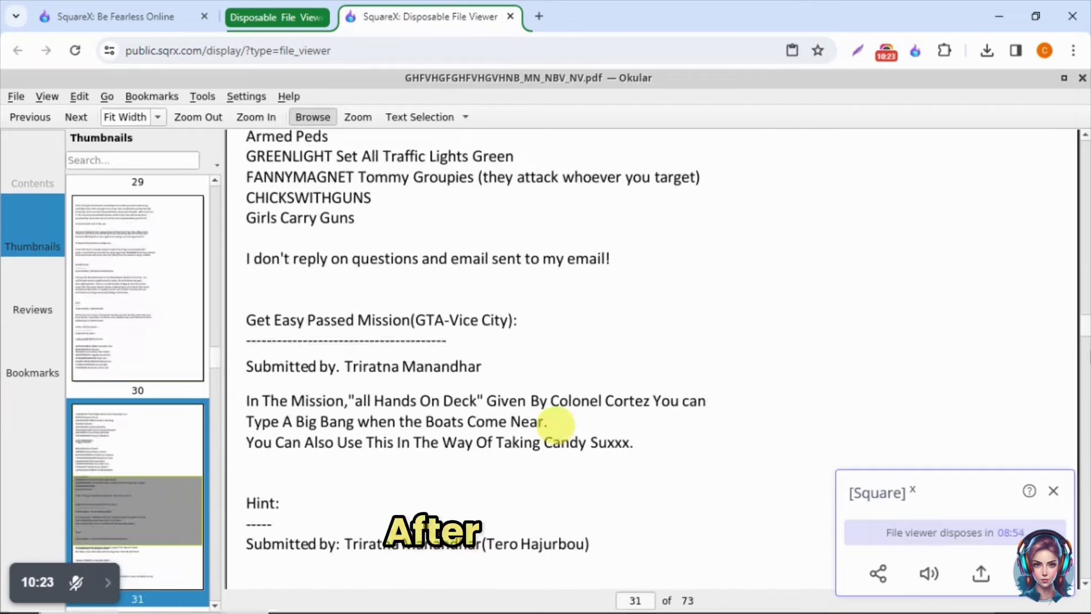
{"action": "mouse_move", "coordinate": [431, 16]}
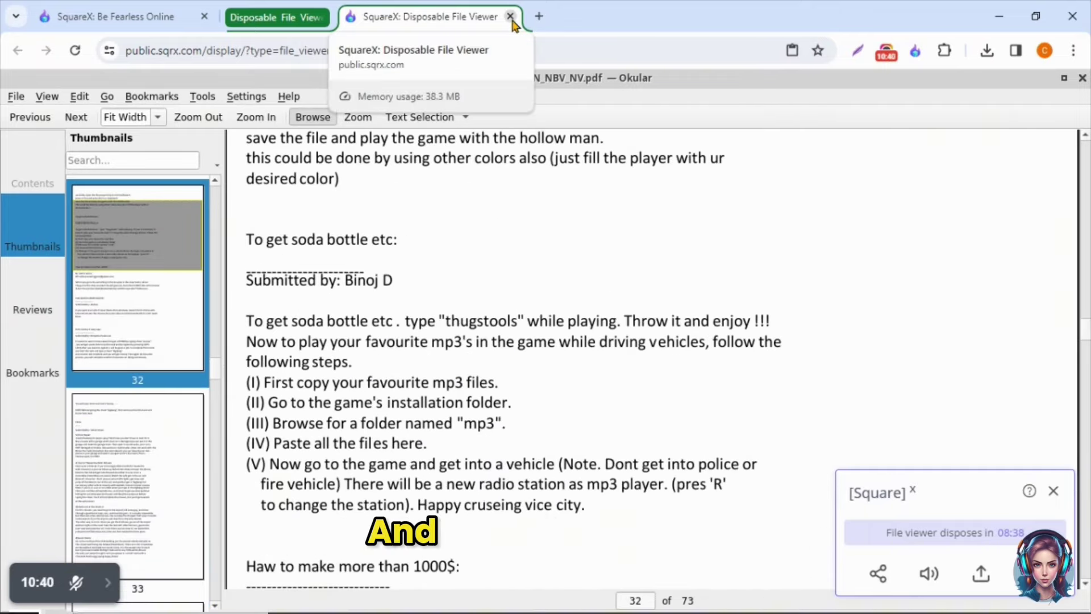
{"action": "left_click", "coordinate": [511, 17]}
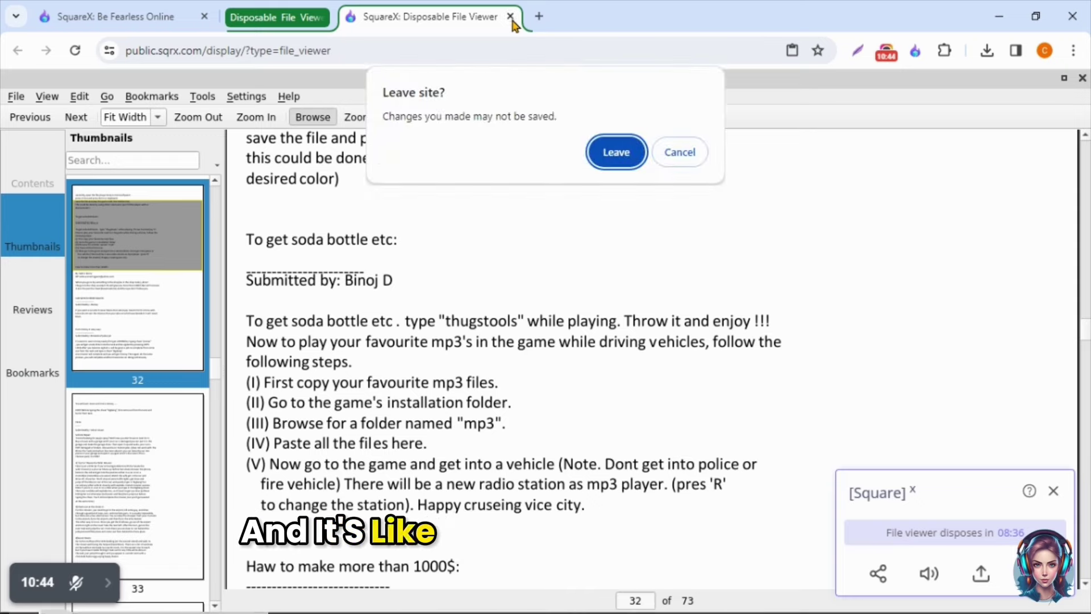
{"action": "left_click", "coordinate": [609, 153]}
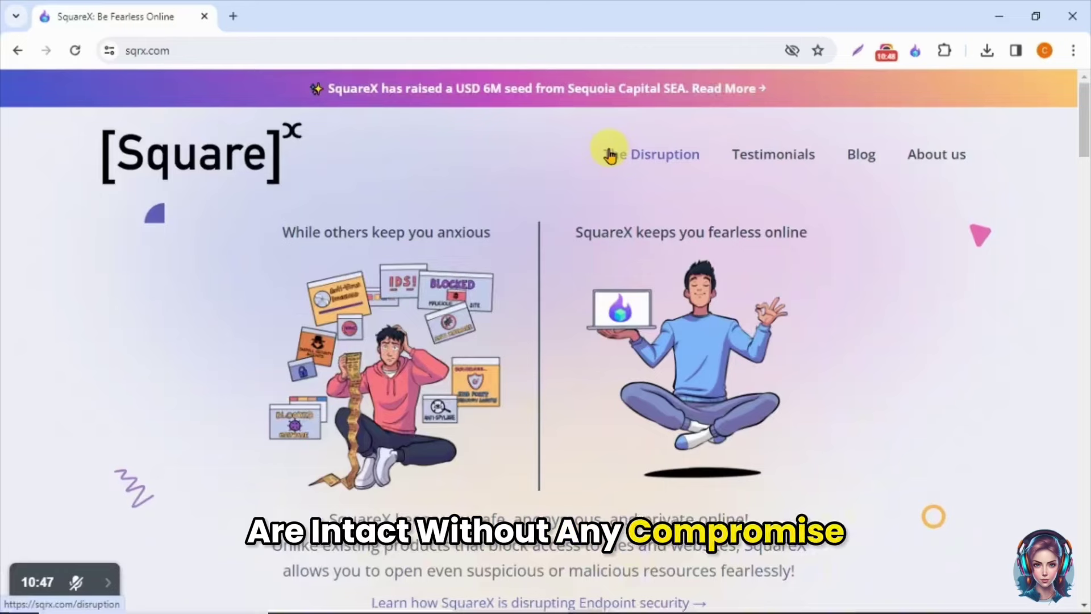
{"action": "left_click", "coordinate": [915, 50]}
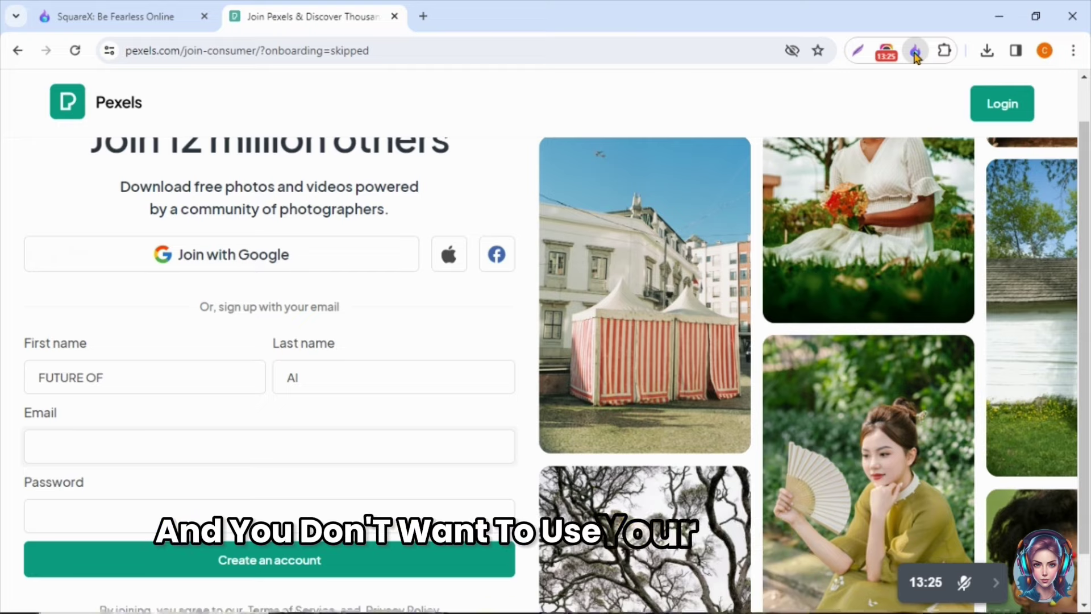
{"action": "left_click", "coordinate": [915, 53]}
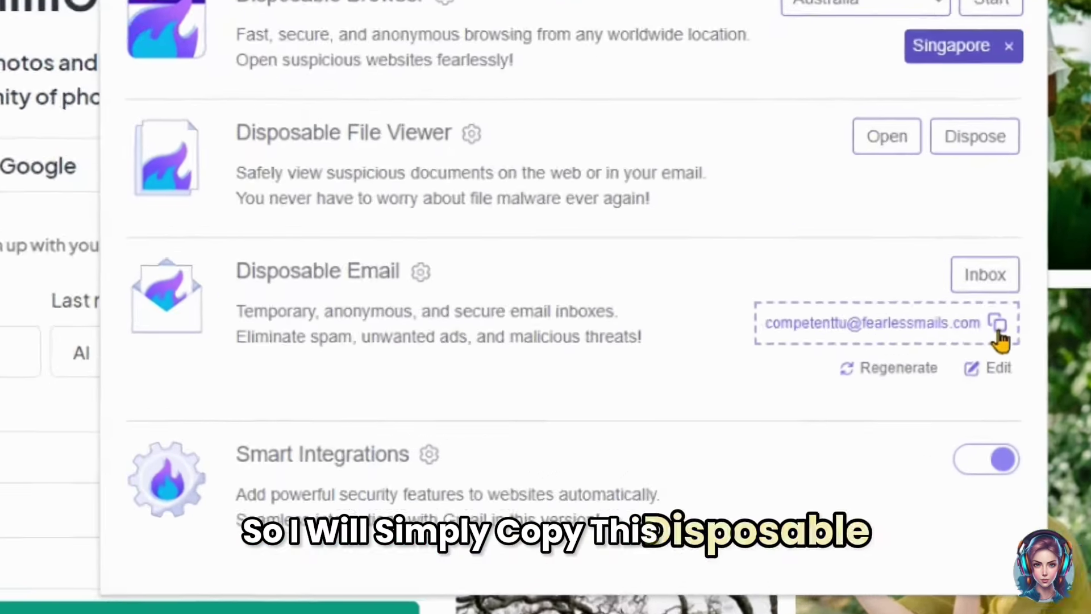
{"action": "left_click", "coordinate": [896, 360]}
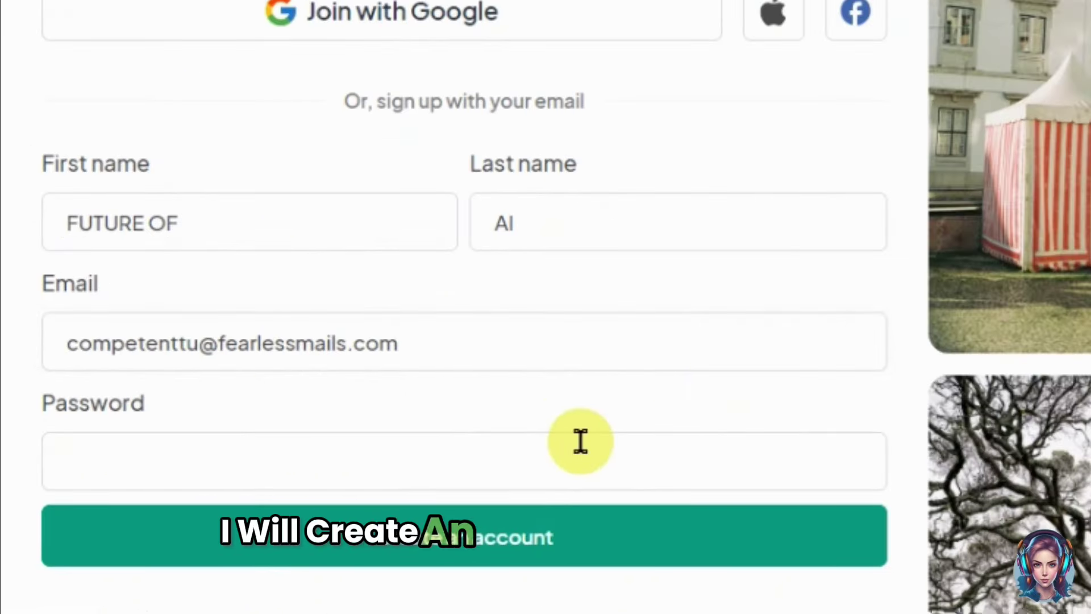
{"action": "left_click", "coordinate": [227, 509]}
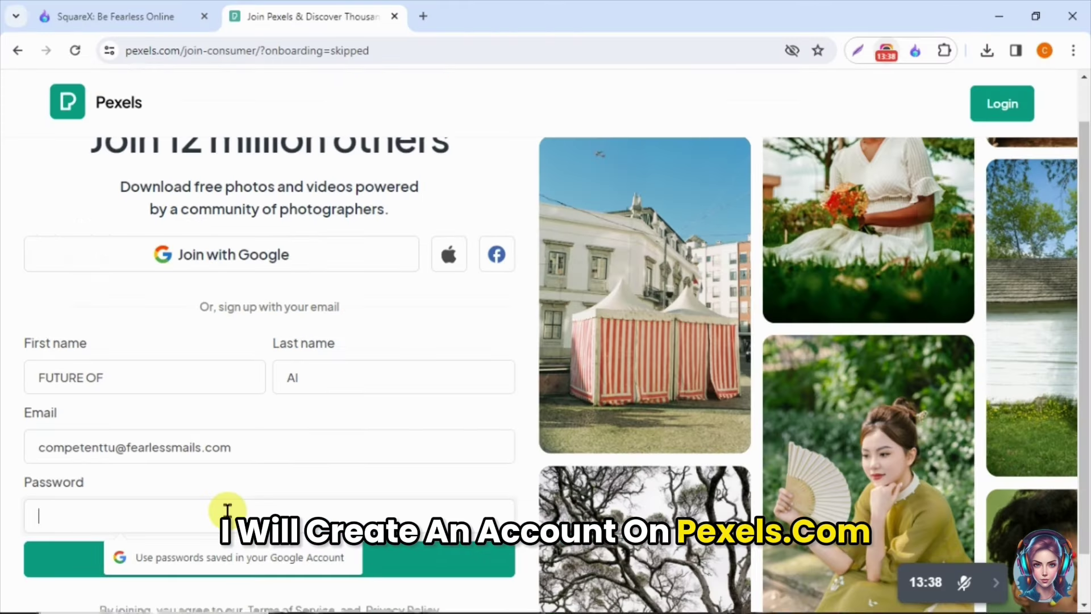
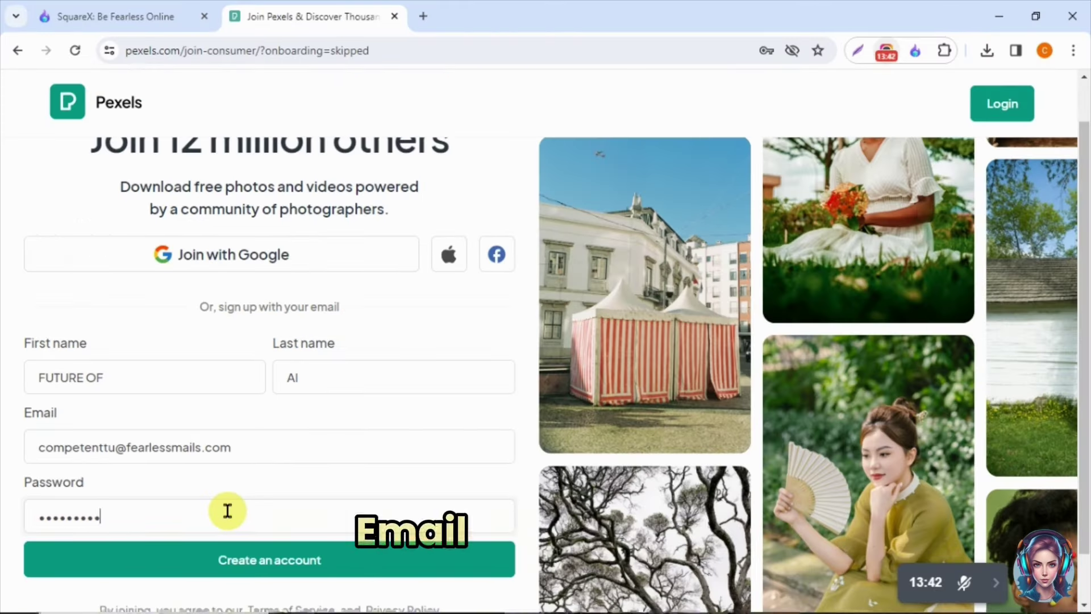
{"action": "left_click", "coordinate": [313, 573]}
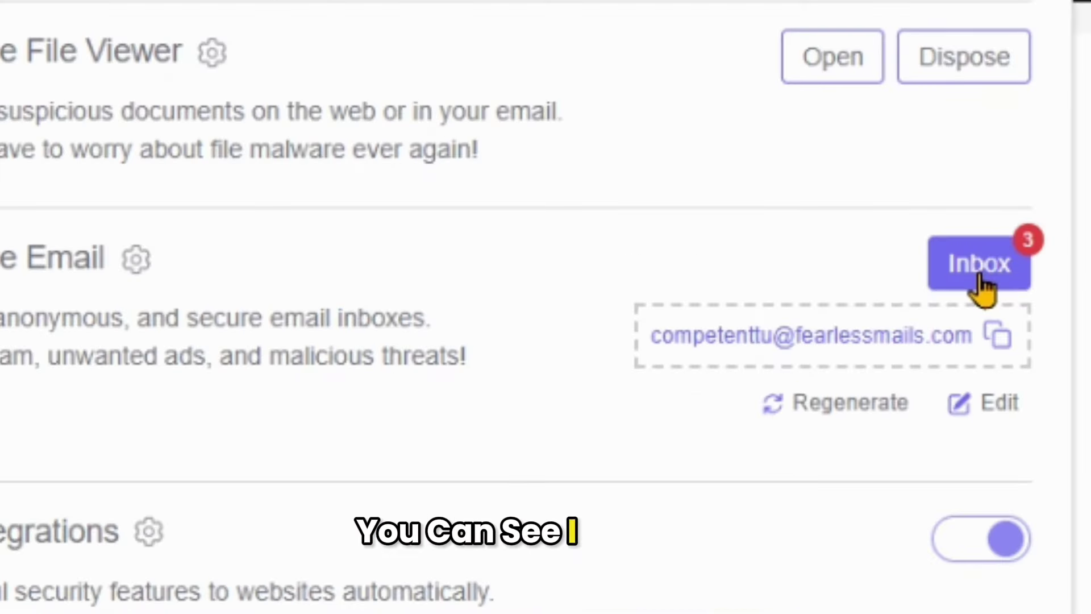
Step: Open the Pexels 'Confirm your email' message in the disposable inbox and confirm the account
{"action": "left_click", "coordinate": [980, 273]}
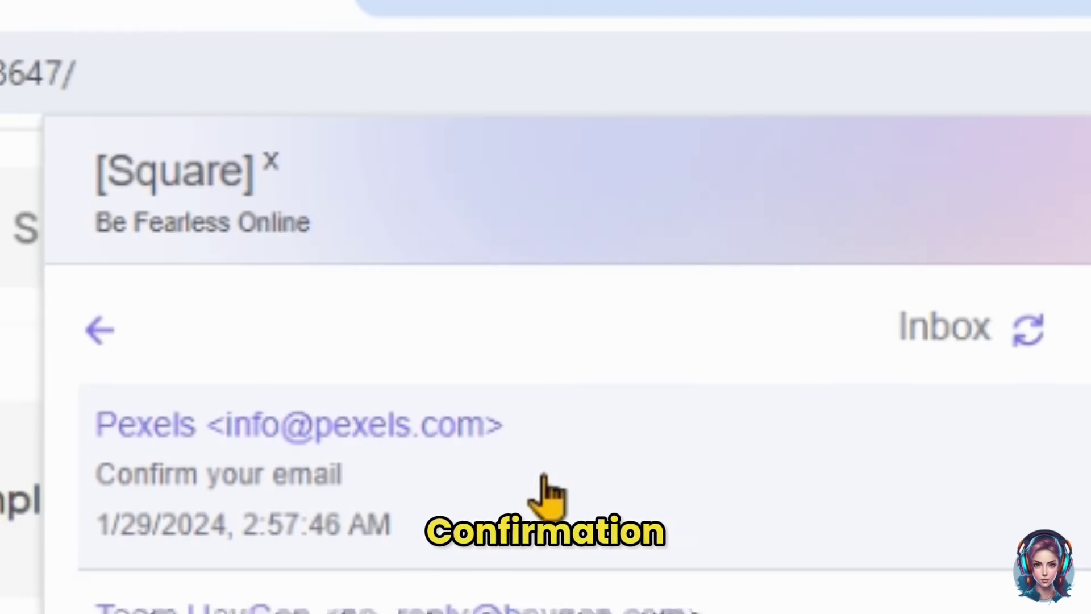
{"action": "left_click", "coordinate": [437, 170]}
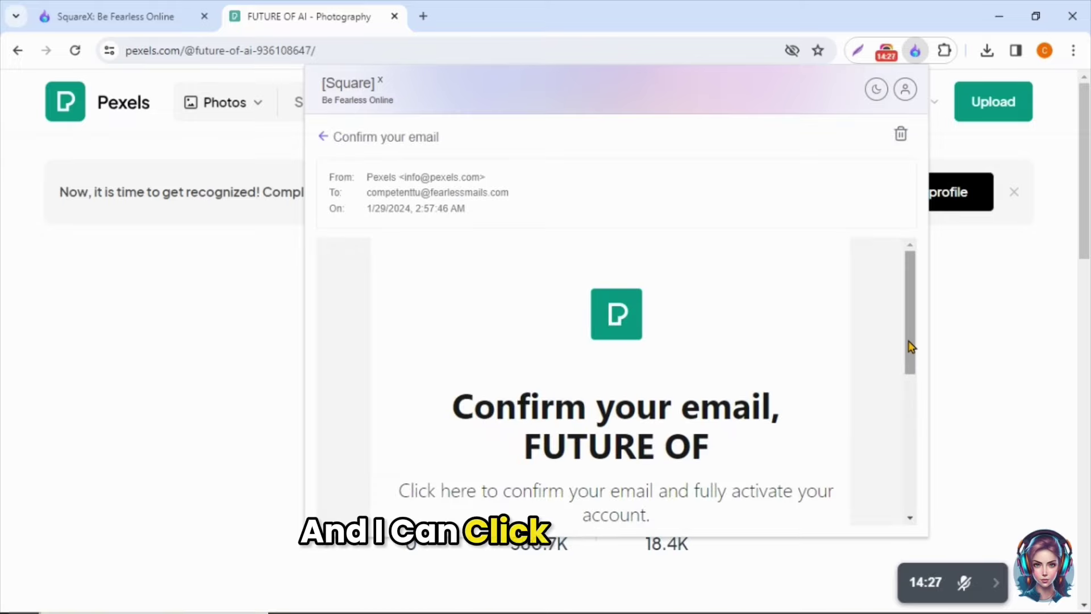
{"action": "left_click_drag", "start_coordinate": [909, 360], "coordinate": [908, 419]}
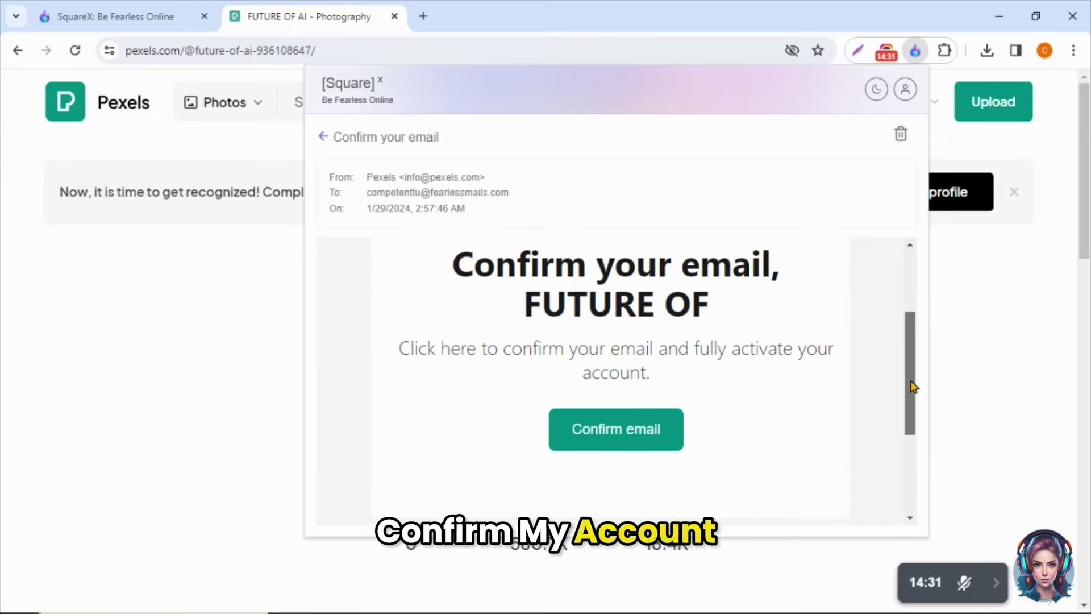
{"action": "left_click", "coordinate": [644, 446]}
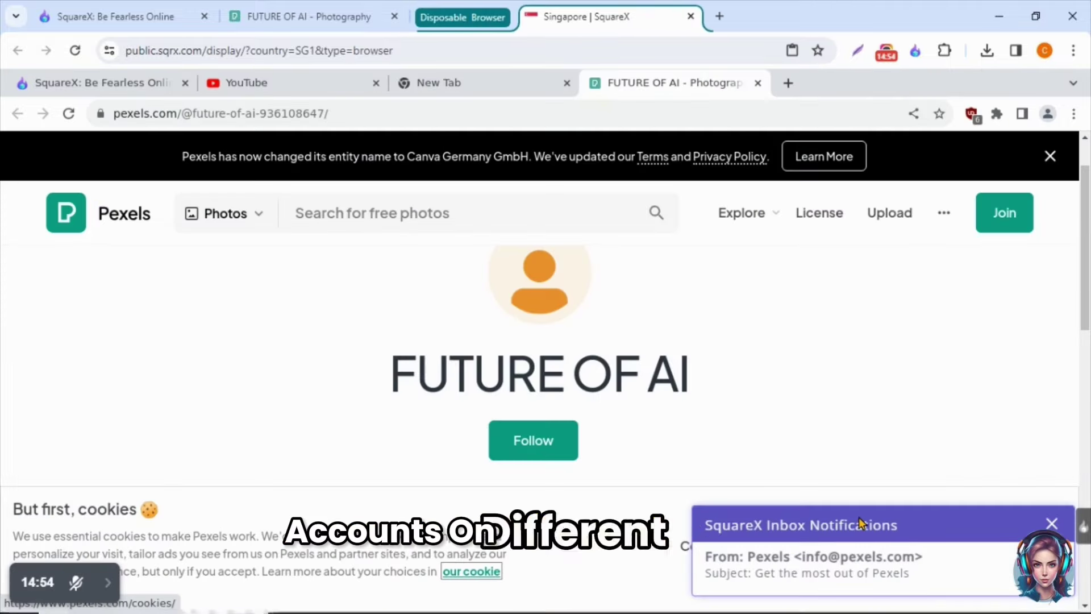
Step: Read the Pexels welcome email, then dismiss the inbox notifications panel
{"action": "left_click", "coordinate": [892, 574]}
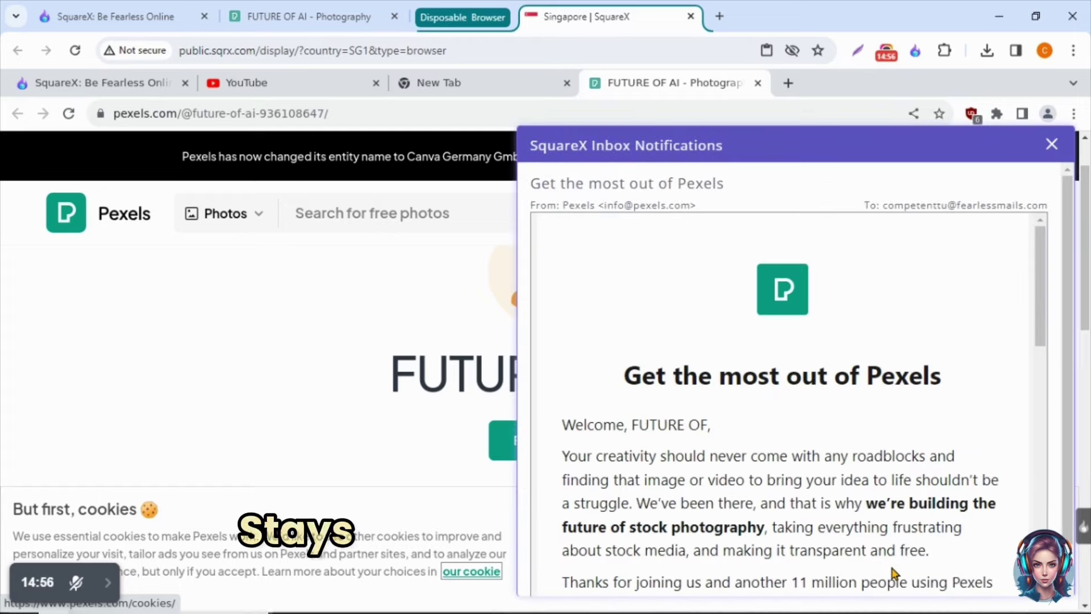
{"action": "scroll", "coordinate": [1032, 528], "scroll_direction": "down", "scroll_amount": 5}
{"action": "scroll", "coordinate": [1032, 529], "scroll_direction": "down", "scroll_amount": 5}
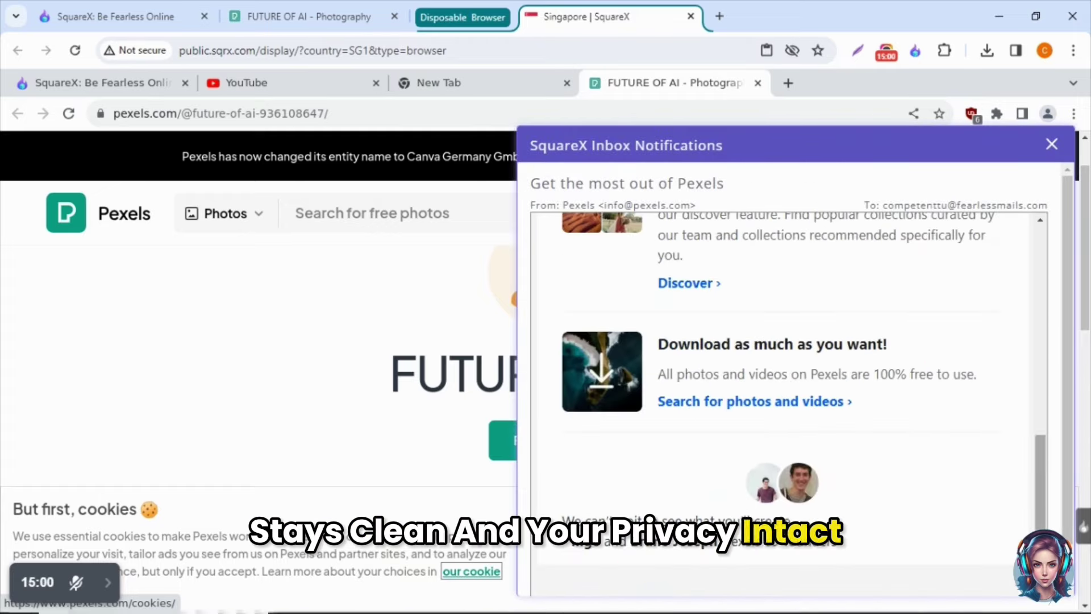
{"action": "scroll", "coordinate": [1033, 528], "scroll_direction": "down", "scroll_amount": 3}
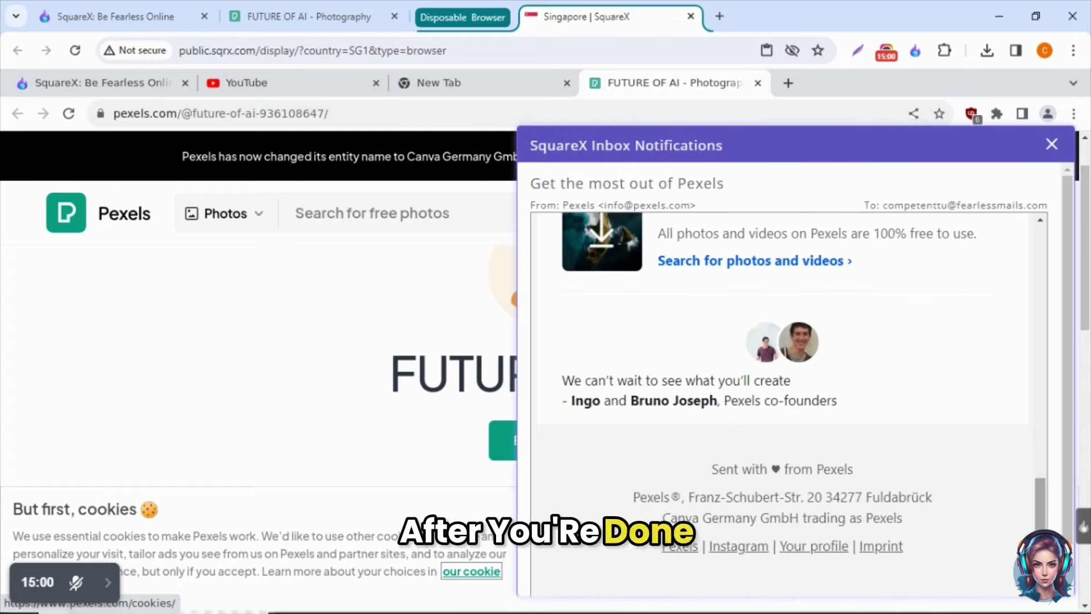
{"action": "left_click", "coordinate": [1051, 145]}
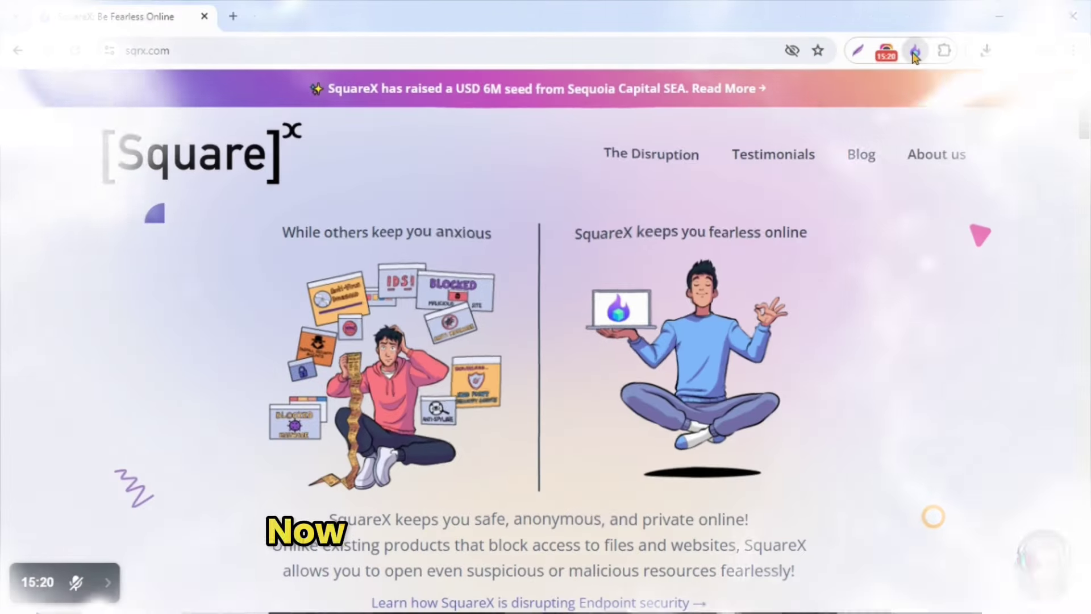
Step: Open the SquareX extension panel from the browser toolbar
{"action": "left_click", "coordinate": [915, 53]}
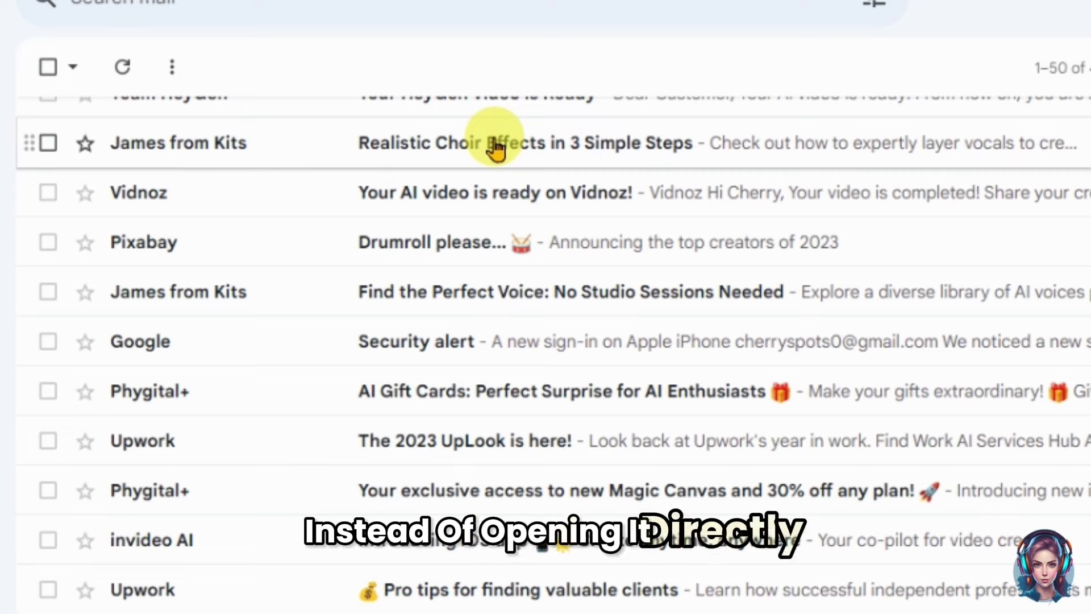
Step: Preview the 'Realistic Choir Effects' email in Enhanced Privacy Mode from its context menu
{"action": "right_click", "coordinate": [497, 150]}
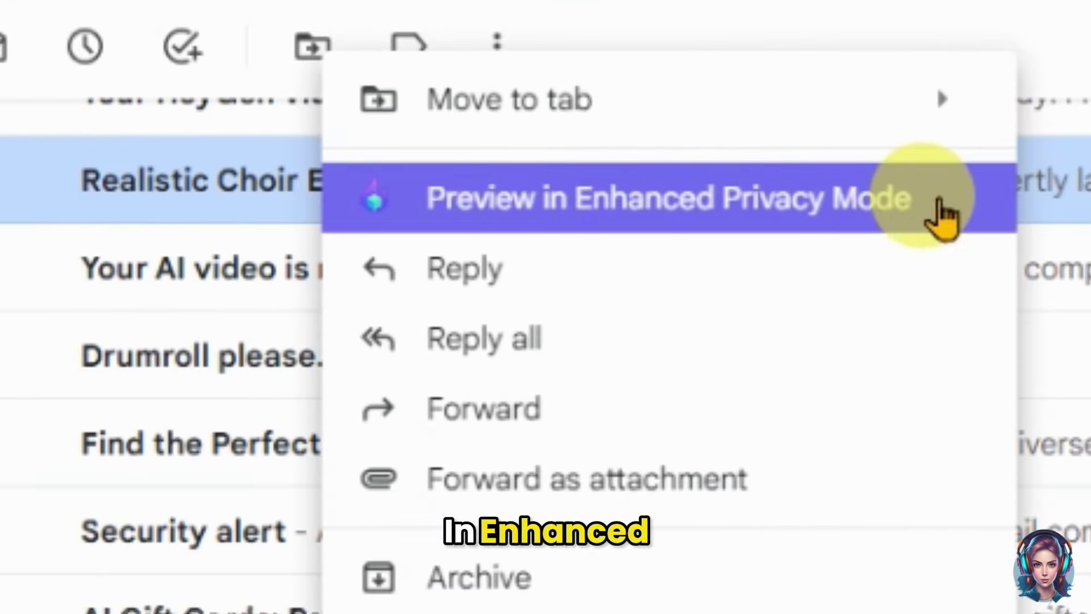
{"action": "left_click", "coordinate": [939, 216]}
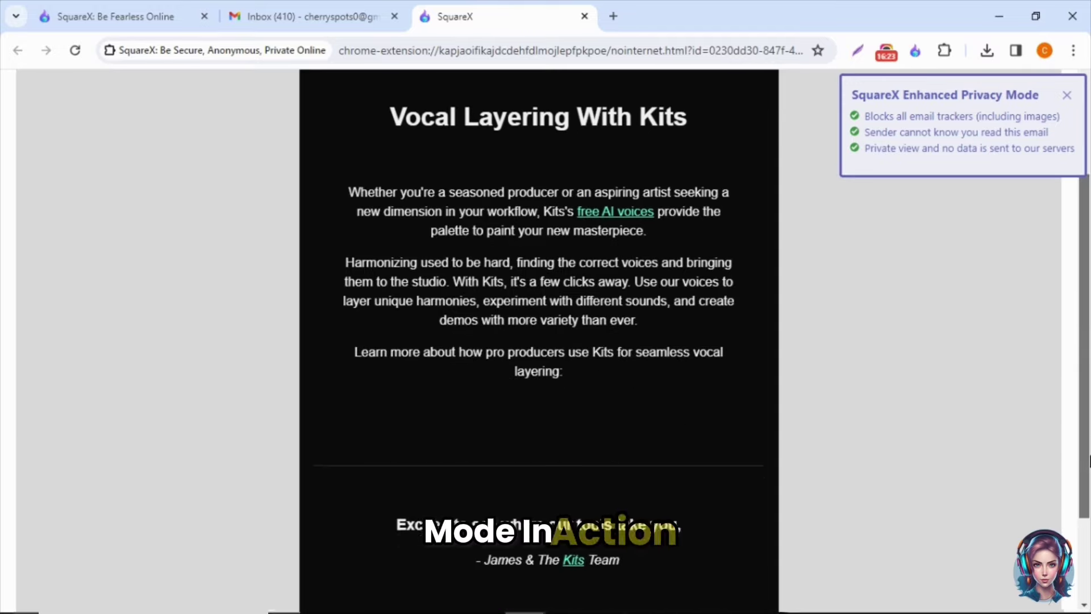
Step: Check the Gmail inbox, then return to the privately previewed Realistic Choir Effects email
{"action": "left_click", "coordinate": [300, 7]}
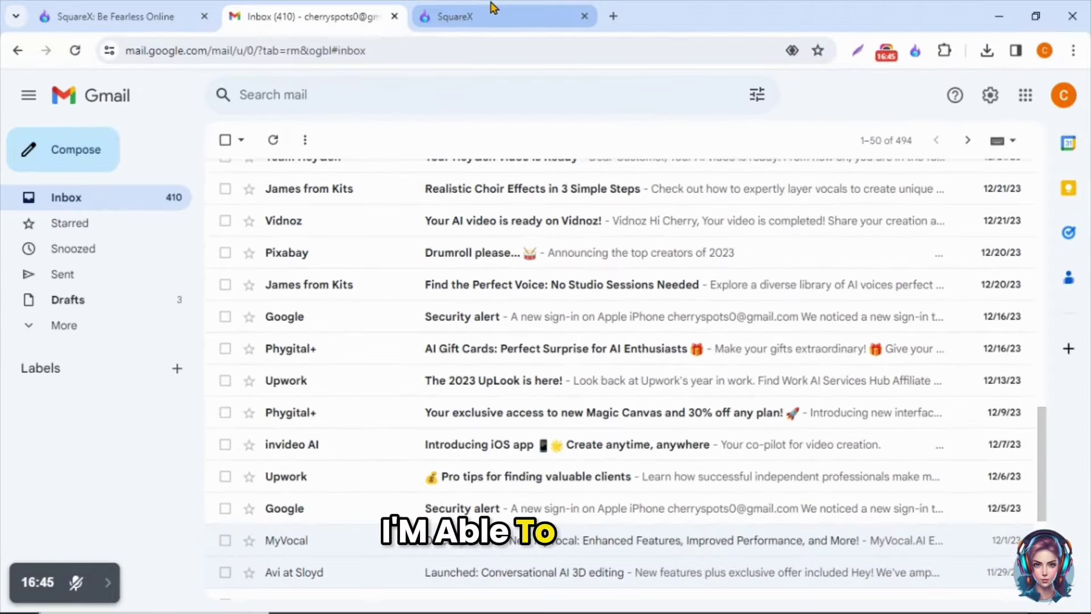
{"action": "left_click", "coordinate": [493, 8]}
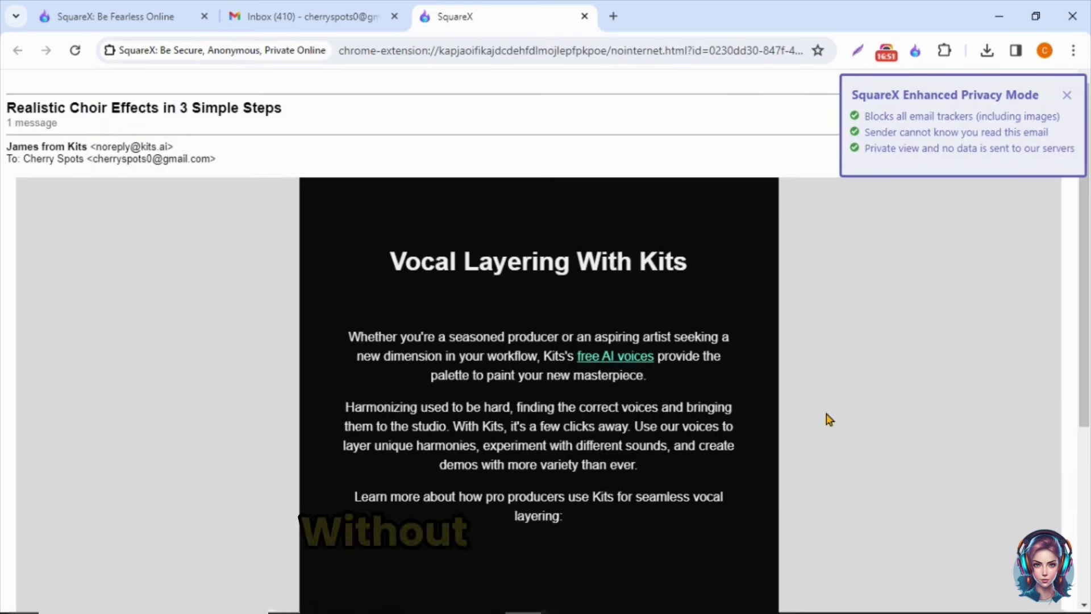